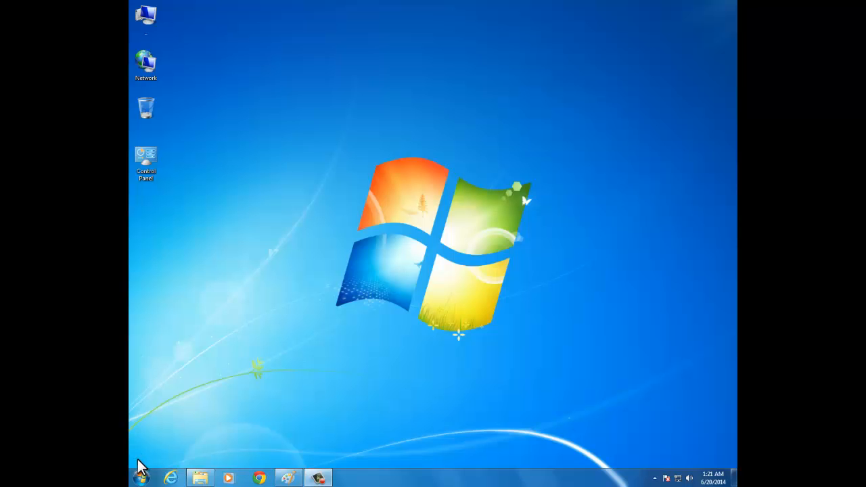
Step: Start Microsoft Outlook 2010 from the Start menu's All Programs > Microsoft Office folder
left_click(141, 477)
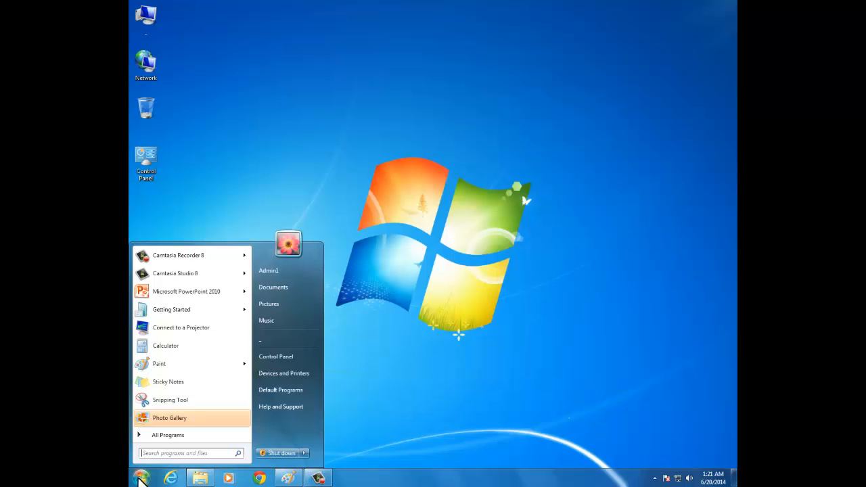
left_click(164, 435)
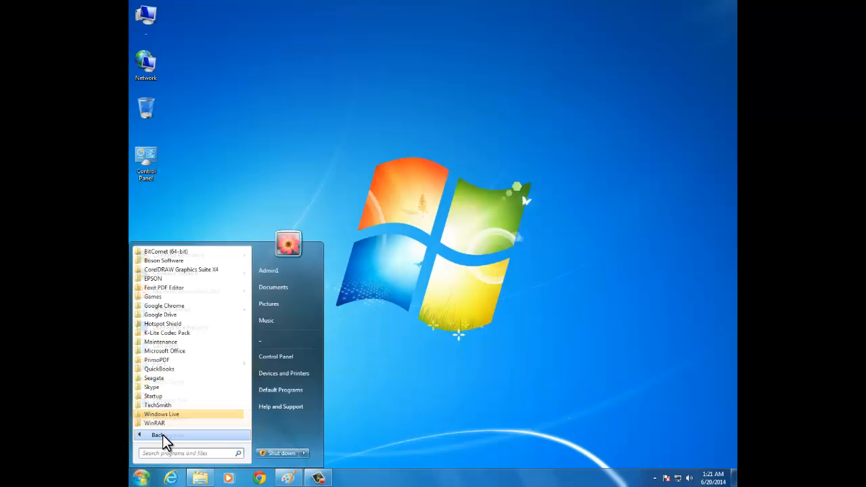
left_click(185, 351)
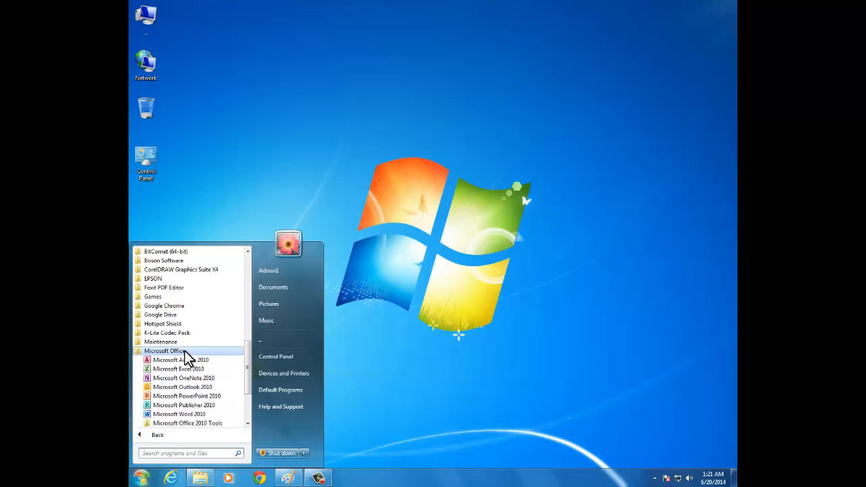
left_click(200, 387)
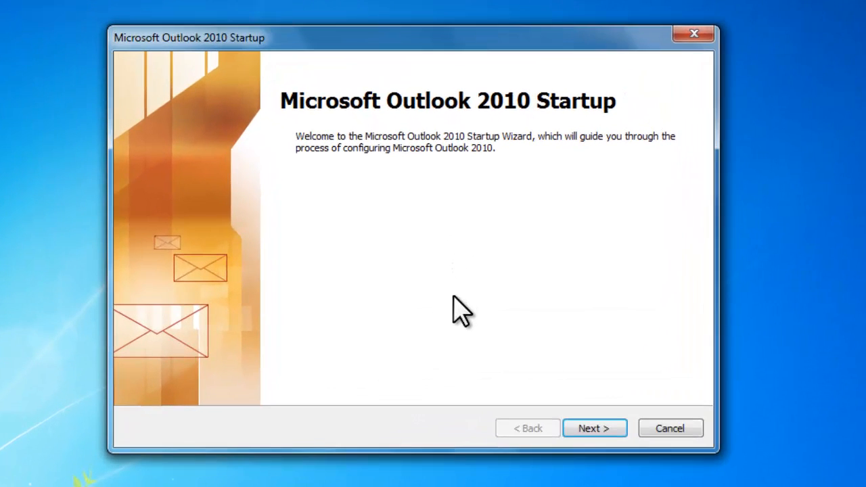
Step: Go past the welcome pages, choose manual server configuration, and pick the Internet E-mail service
left_click(595, 429)
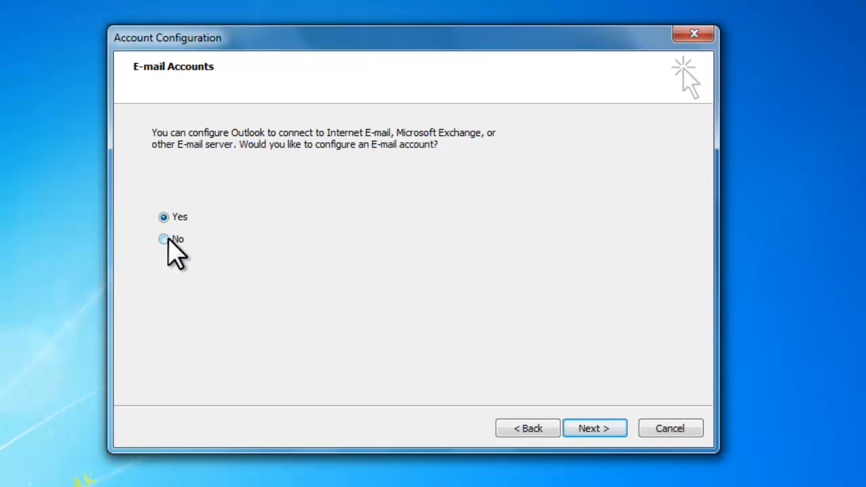
left_click(586, 433)
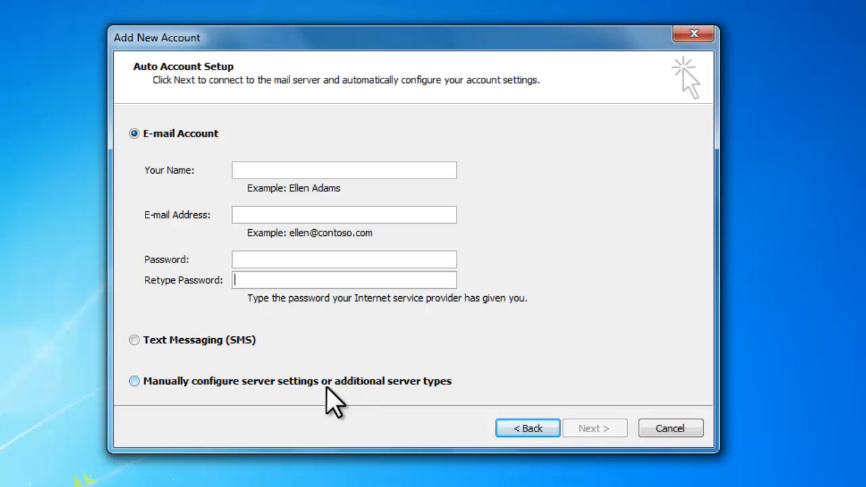
left_click(293, 381)
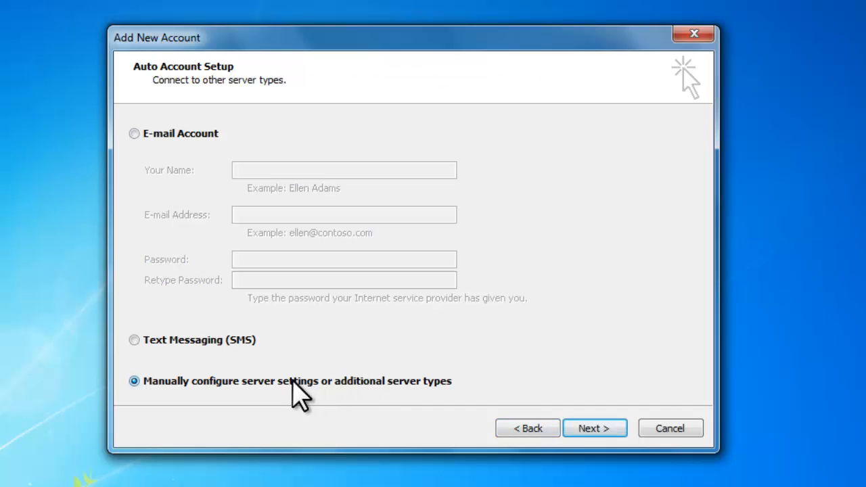
left_click(602, 428)
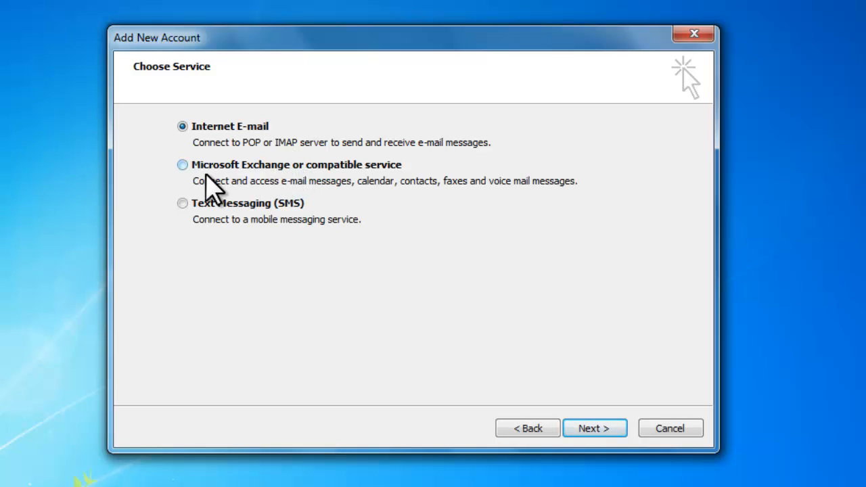
left_click(182, 165)
left_click(186, 127)
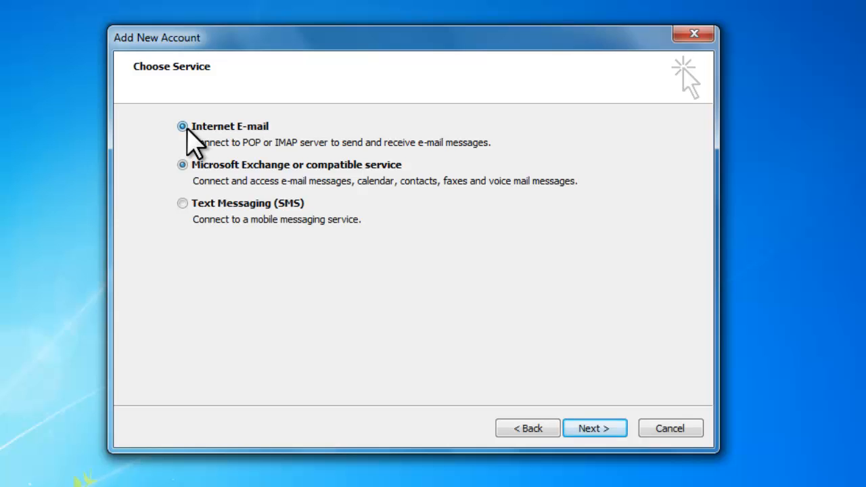
left_click(586, 433)
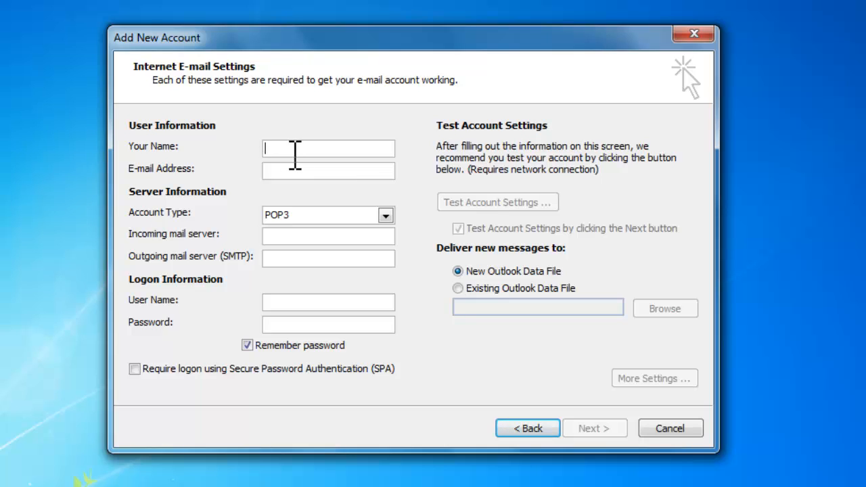
Step: Enter the user's name and e-mail address, keeping POP3 as the account type
type("alwyn")
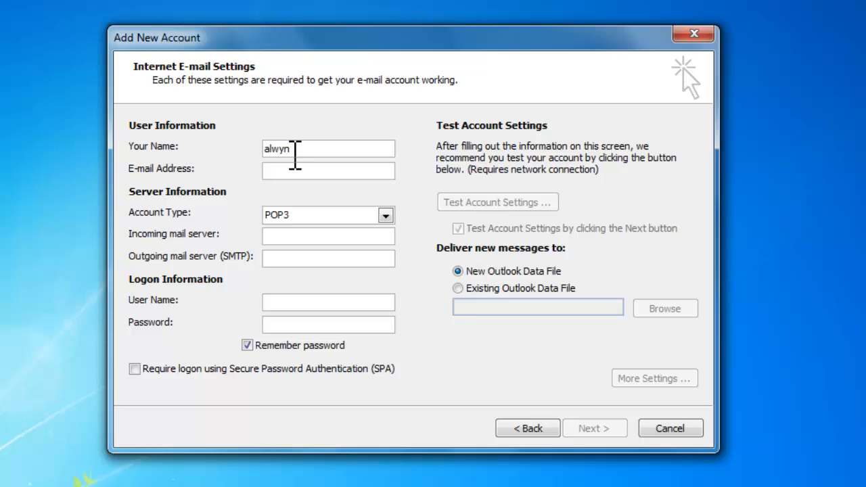
type(" w")
key("Tab")
key("Tab")
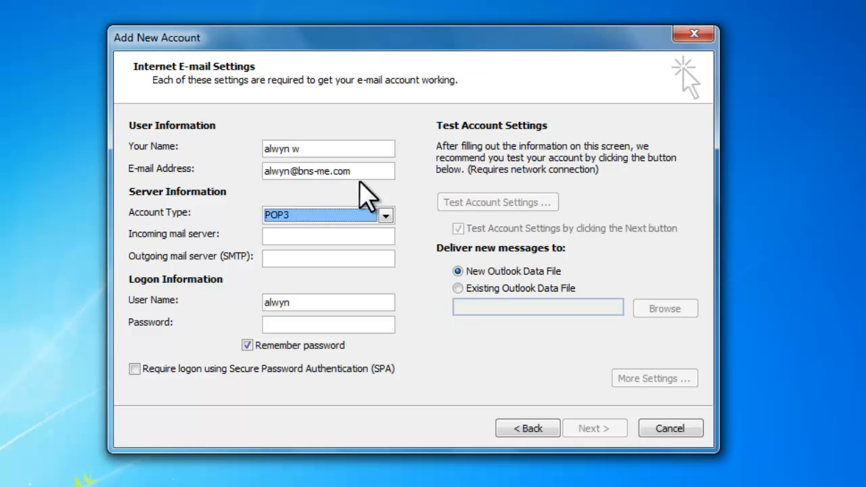
left_click(386, 215)
left_click(386, 215)
Step: Set both incoming and outgoing mail servers to mail.bns-me.com
left_click(332, 236)
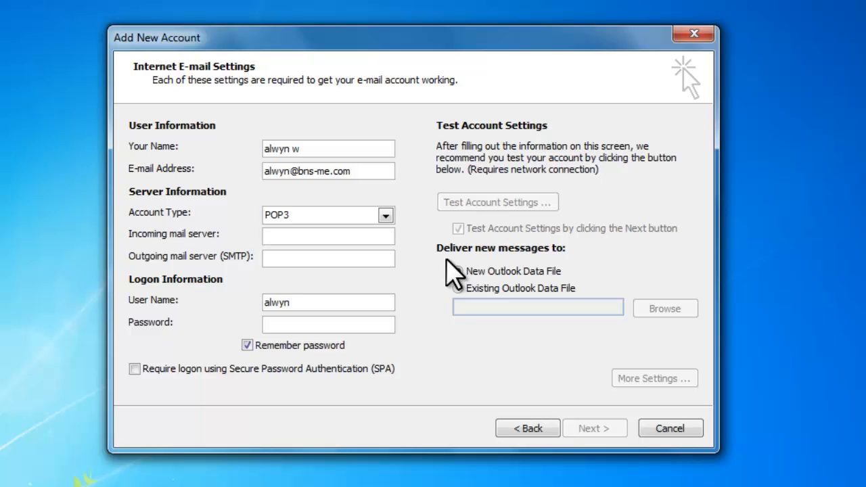
type("M")
key("BackSpace")
type("main")
key("BackSpace")
key("BackSpace")
type("il.")
type("bns-me.com")
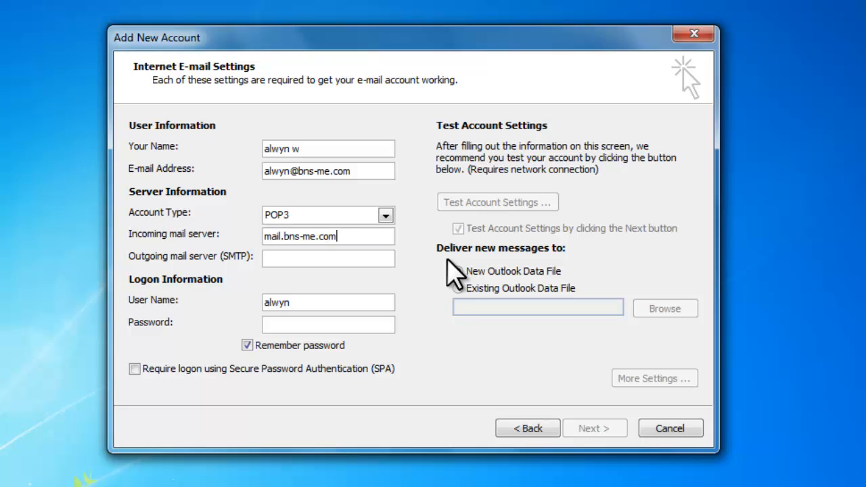
left_click_drag(352, 237, 129, 240)
key("ctrl+c")
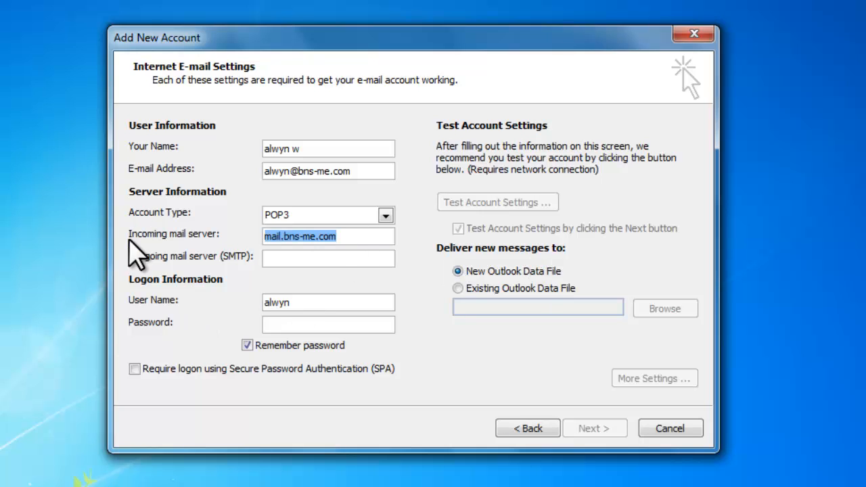
left_click(338, 259)
key("ctrl+v")
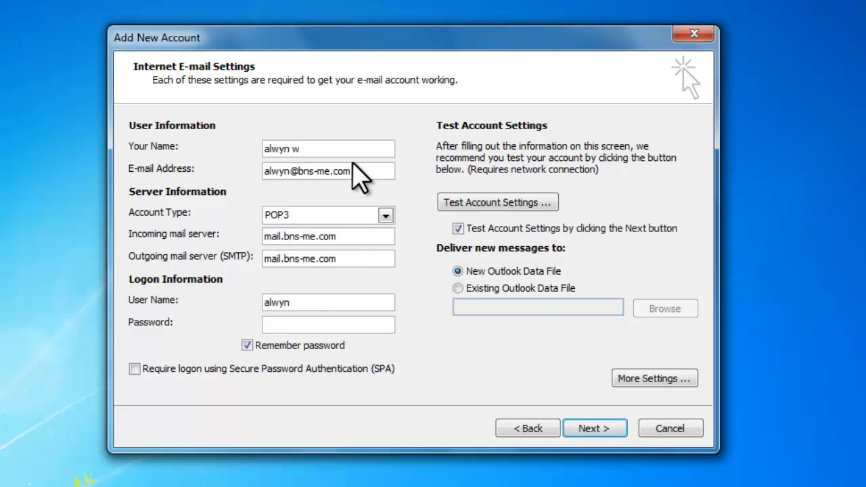
Step: Use the e-mail address as the logon user name and enter the account password
left_click_drag(369, 172, 152, 197)
key("ctrl+c")
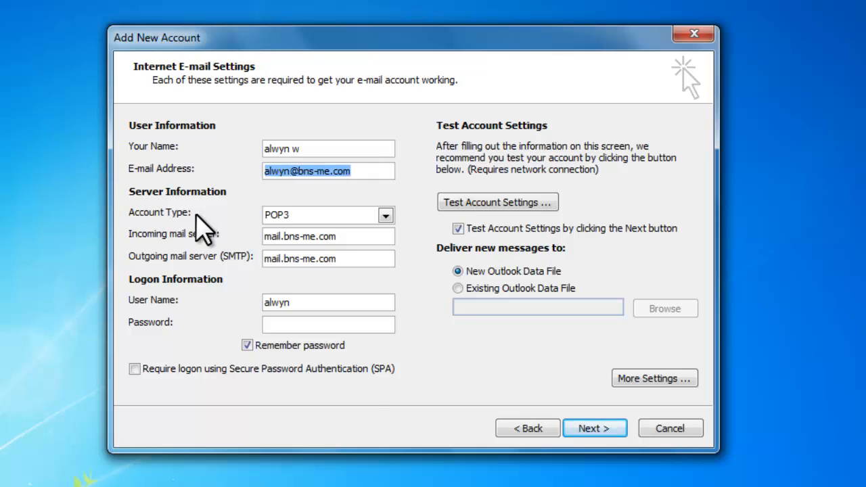
left_click_drag(332, 305, 225, 308)
key("ctrl+v")
left_click(304, 325)
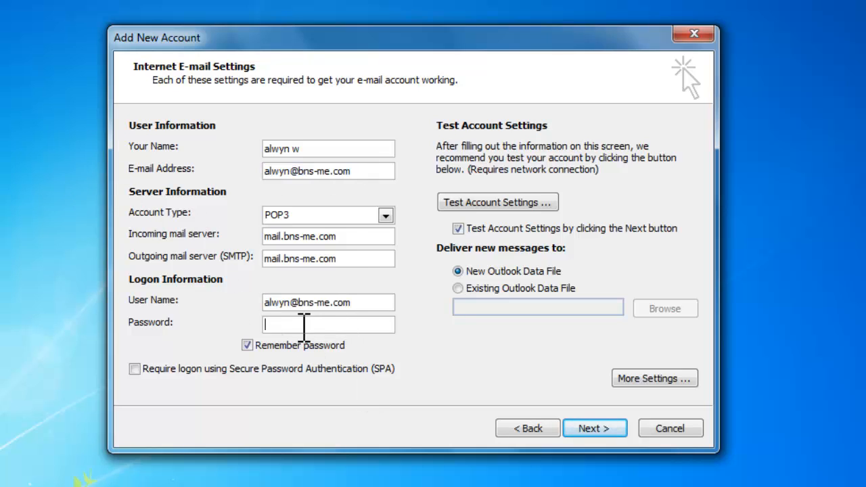
type("*********")
Step: In More Settings, require authentication for the outgoing SMTP server
left_click(641, 381)
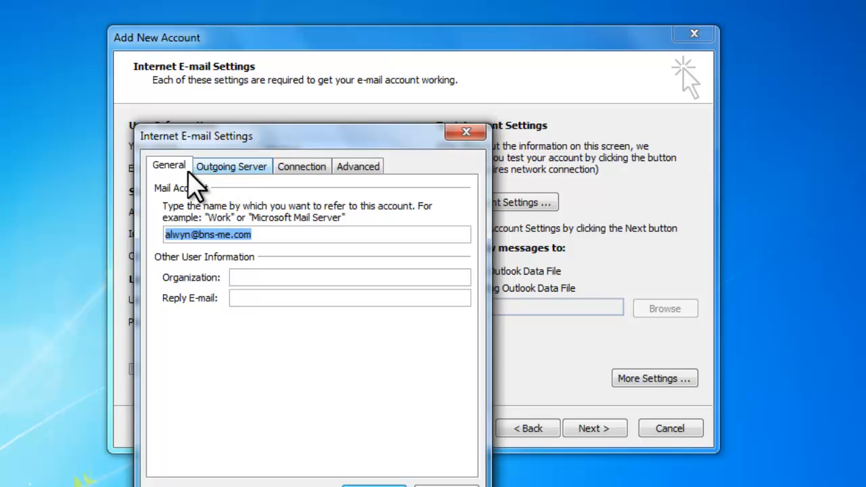
left_click(257, 238)
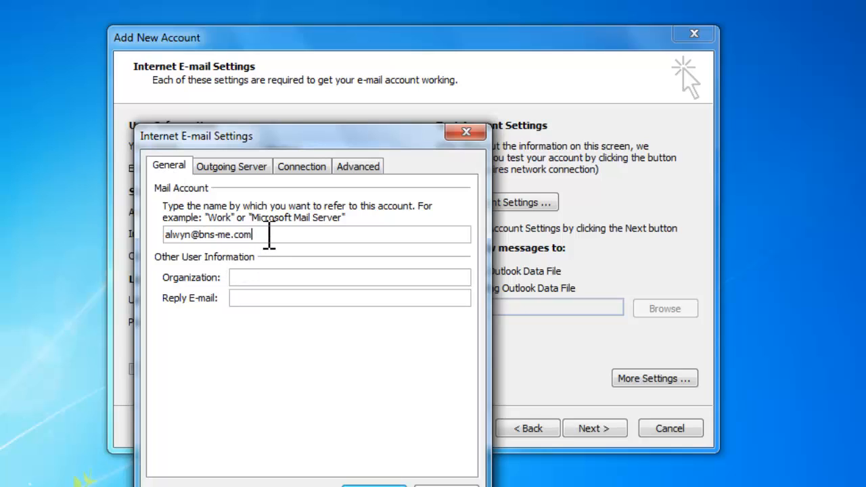
left_click_drag(269, 235, 3, 226)
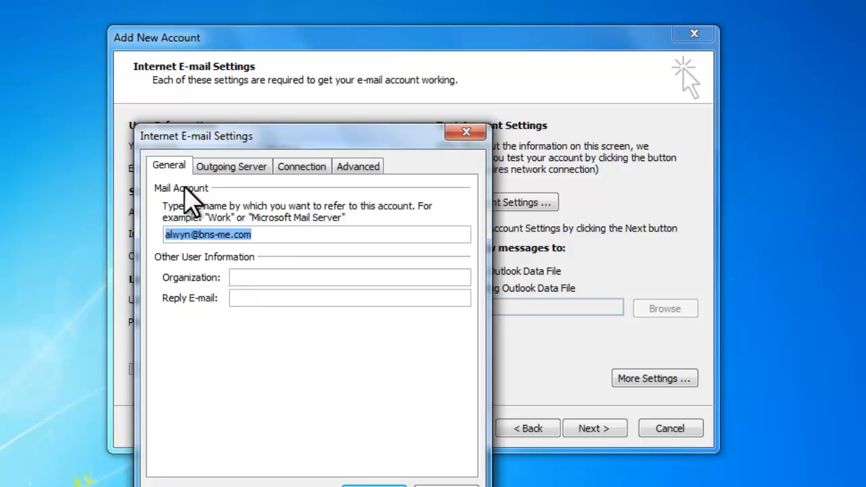
left_click(210, 168)
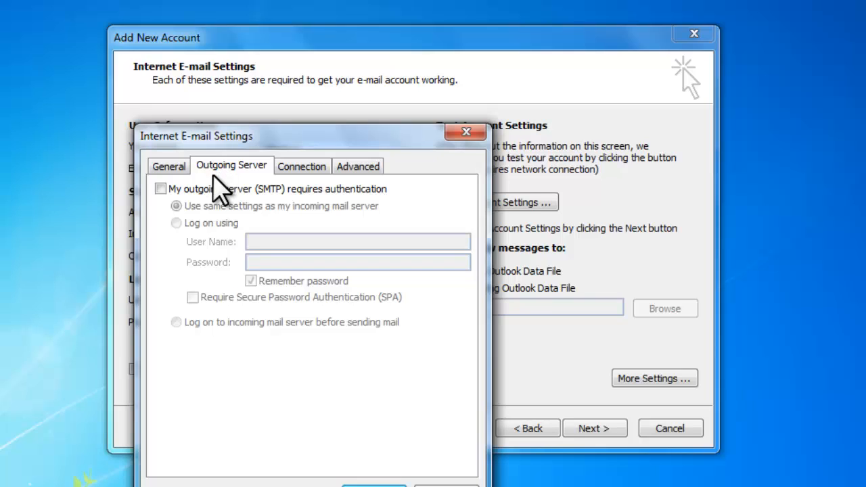
left_click(160, 189)
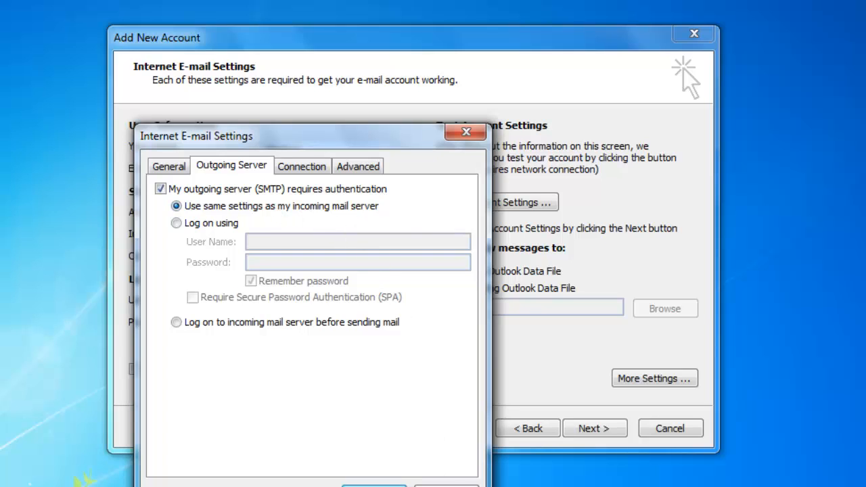
Step: On the Advanced tab, leave a copy of messages on the server and remove them after 7 days
left_click(308, 168)
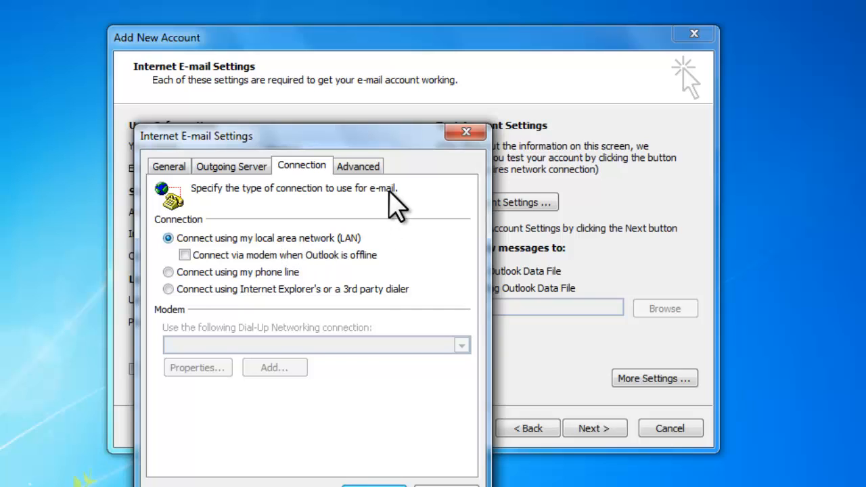
left_click(371, 166)
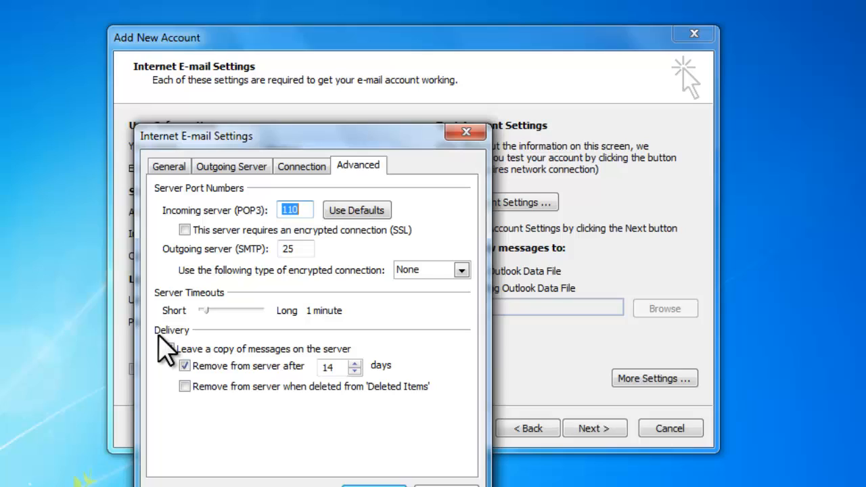
left_click(282, 350)
double_click(348, 366)
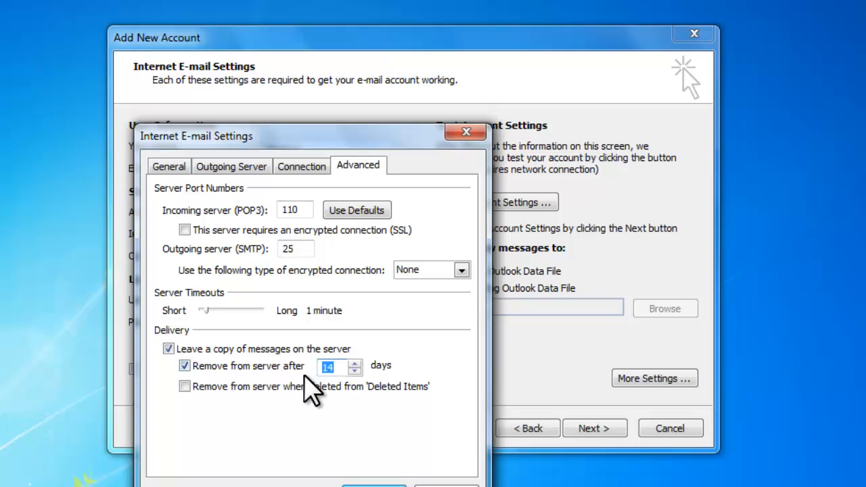
type("7")
Step: Save the extra settings, run a successful account test, turn off automatic testing, and finish setup
left_click(374, 484)
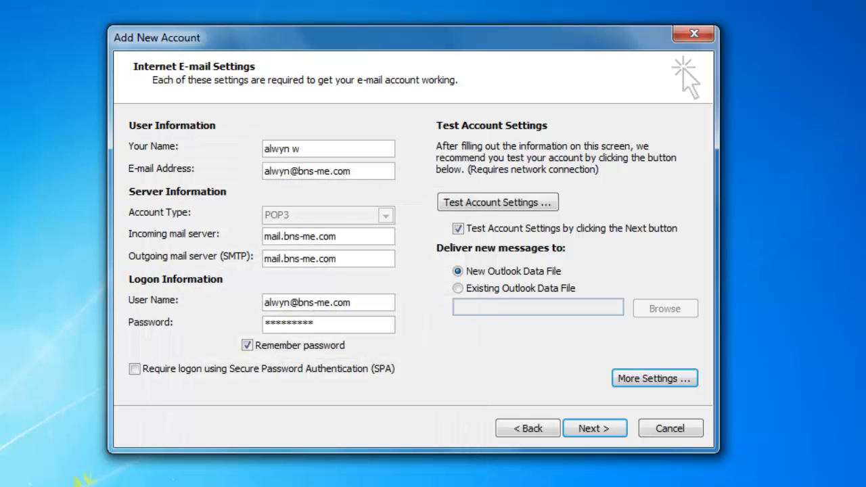
left_click(486, 203)
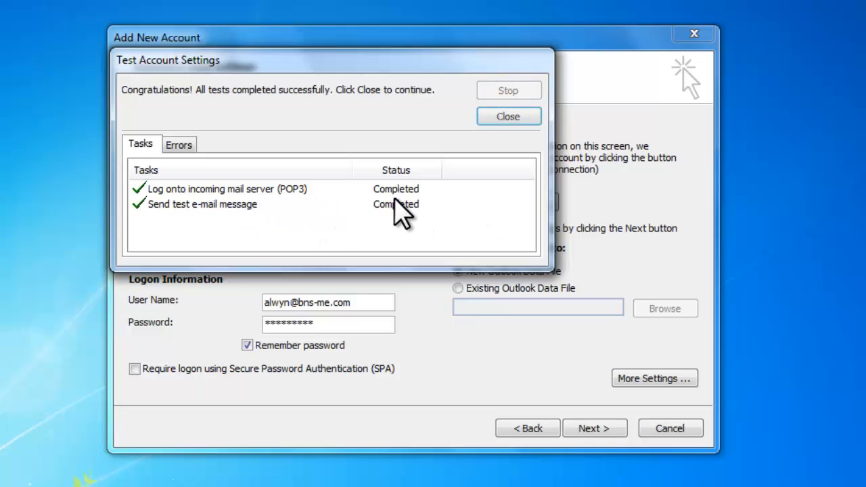
left_click(509, 117)
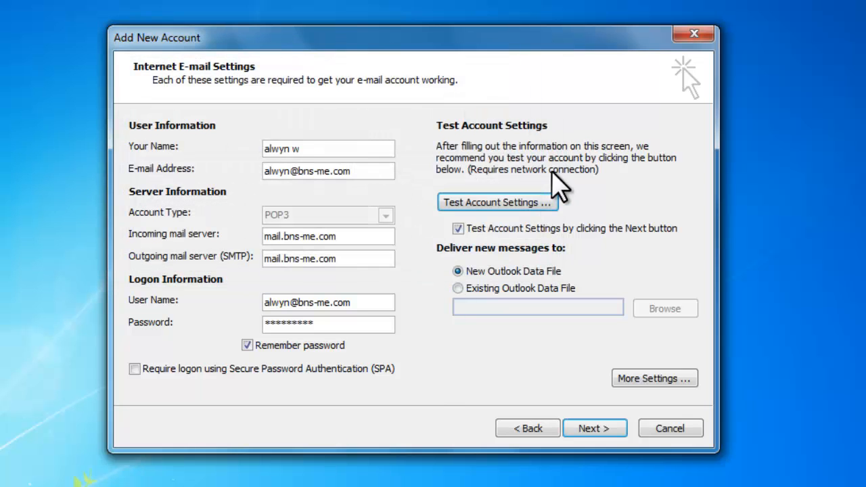
left_click(460, 230)
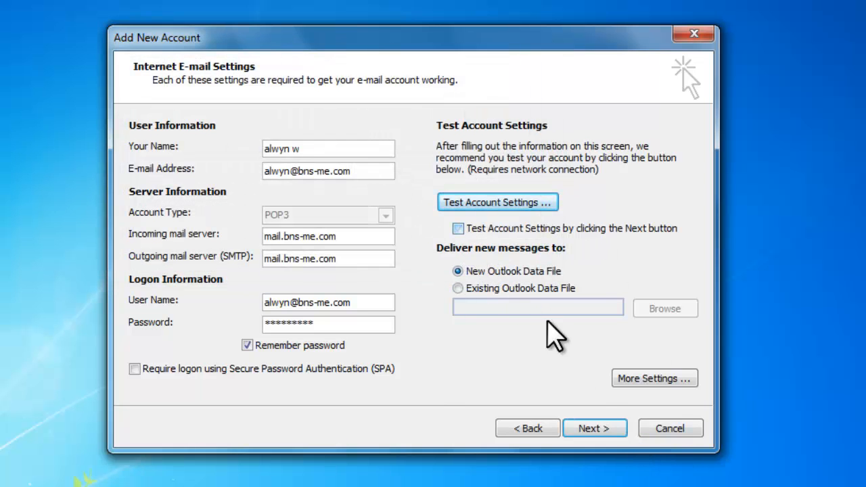
left_click(594, 429)
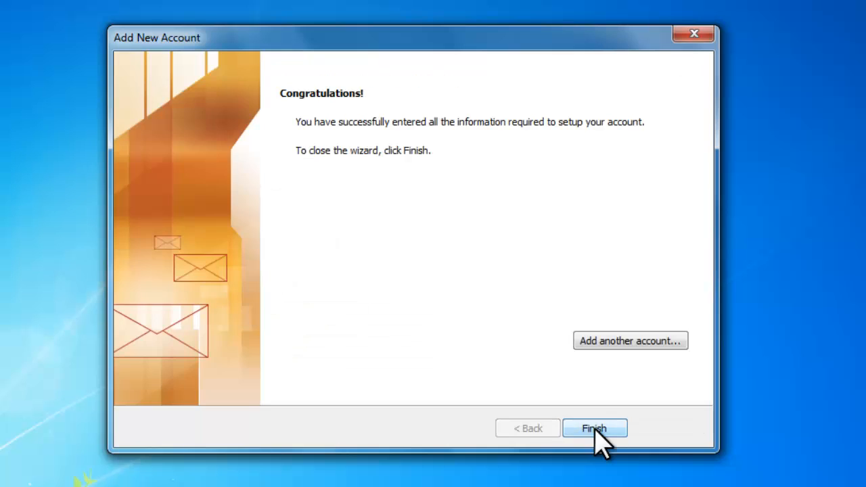
left_click(595, 429)
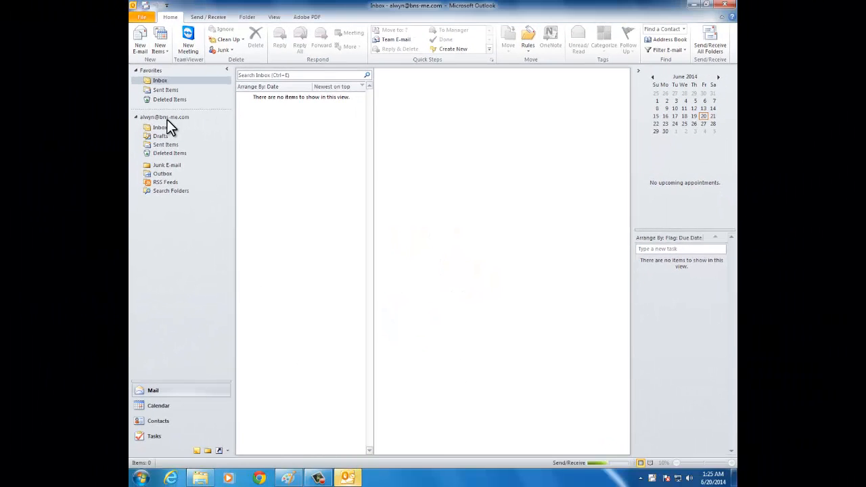
Step: View the Microsoft Outlook Test Message in the new Inbox, then return to Outlook Today
left_click(167, 120)
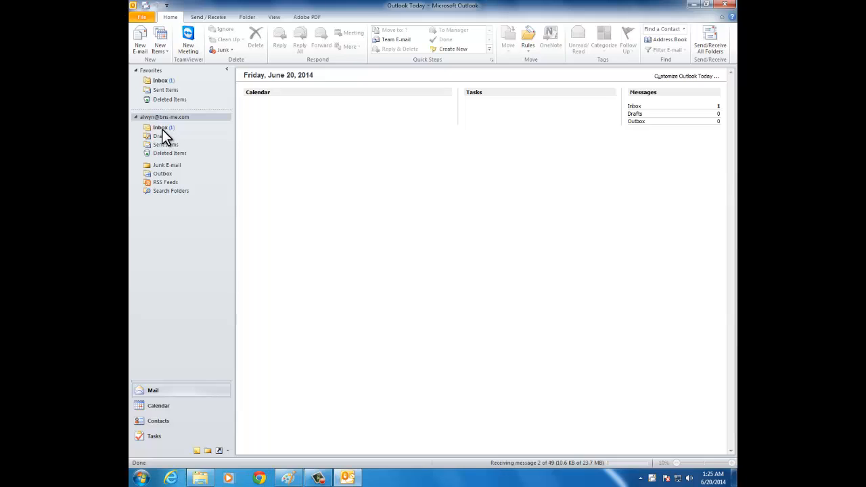
left_click(163, 128)
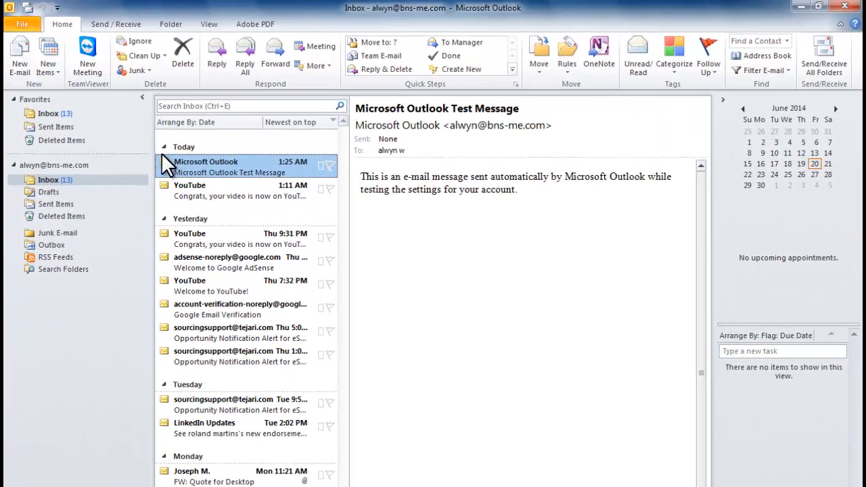
left_click(29, 165)
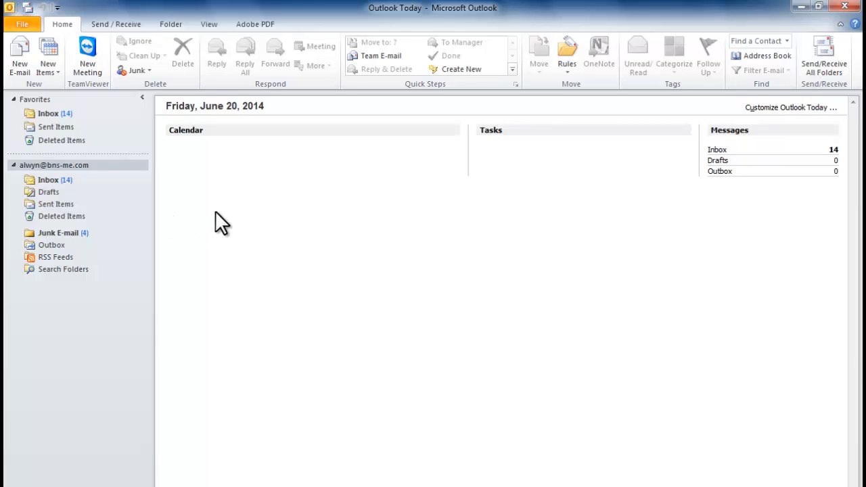
left_click(23, 24)
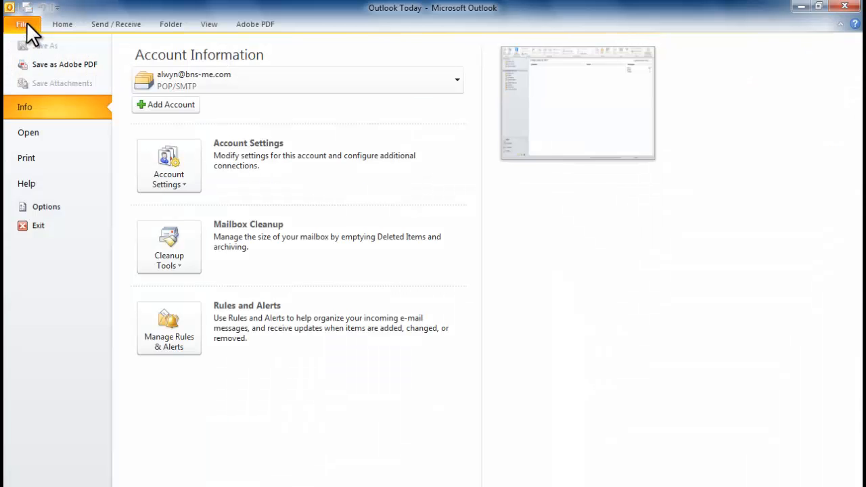
left_click(165, 102)
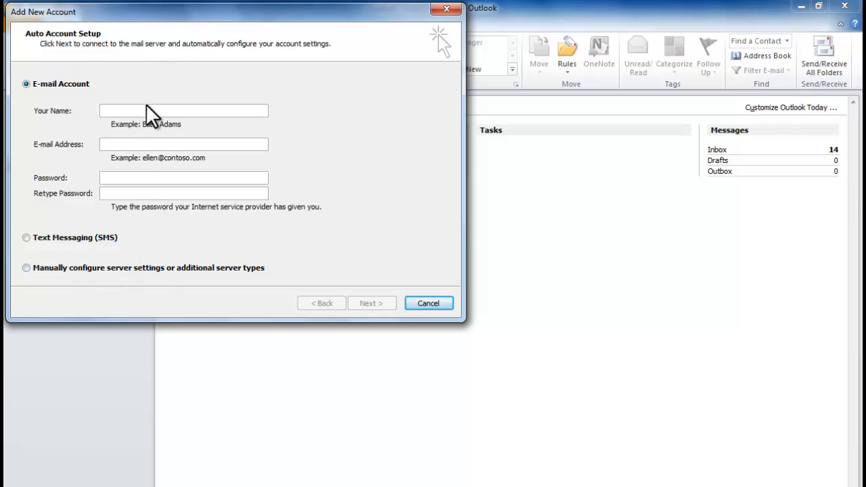
left_click(105, 268)
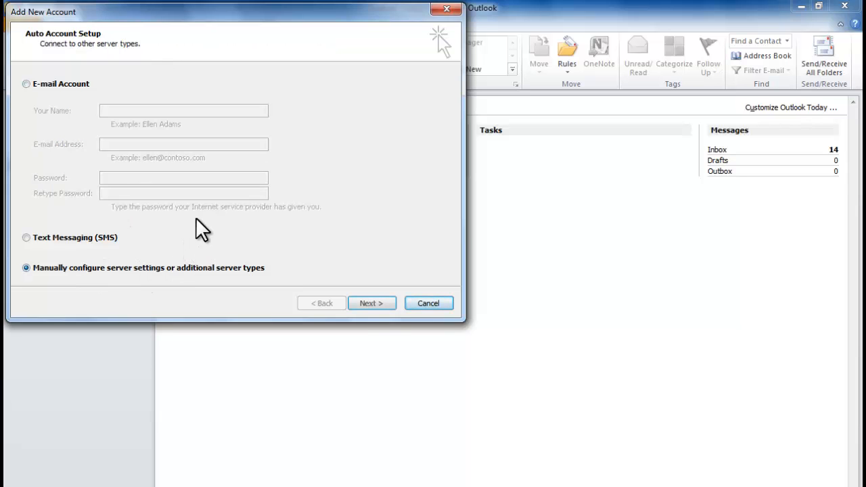
left_click(372, 304)
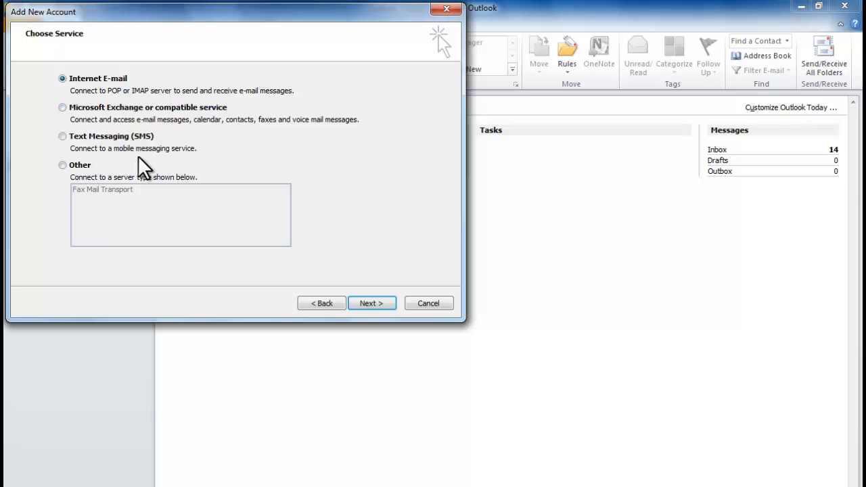
left_click(370, 303)
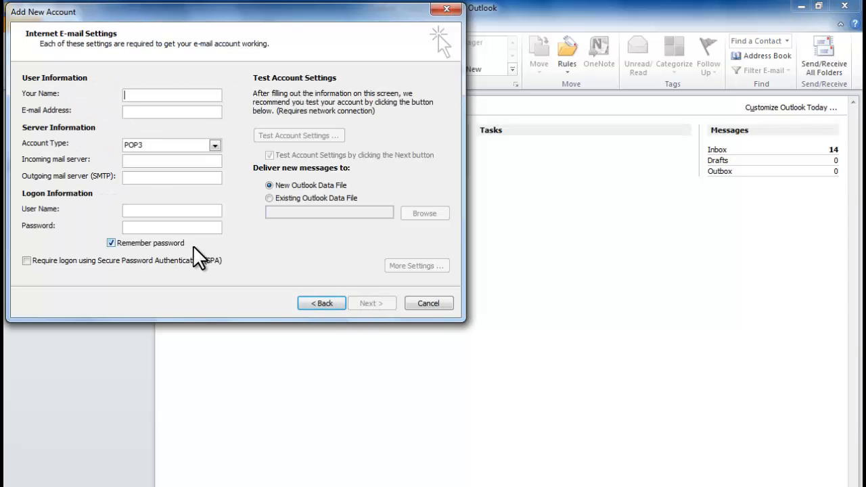
left_click(428, 304)
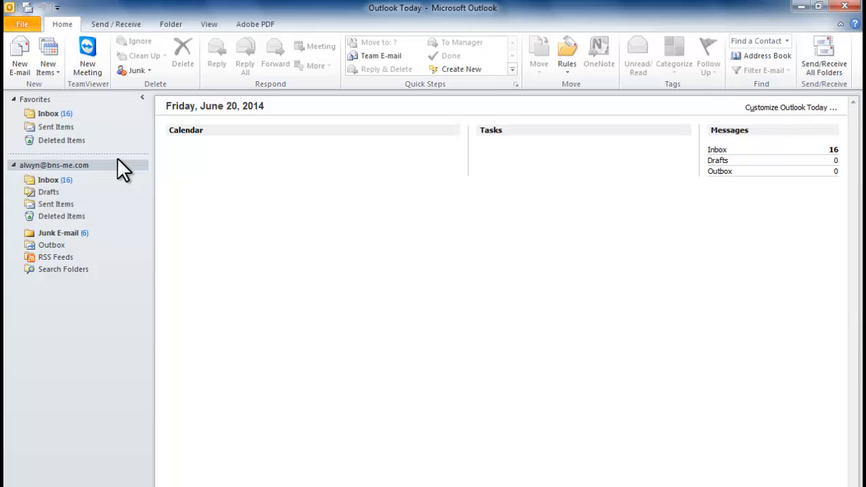
Step: On Account Settings' Data Files tab, check that the account's .pst is in Documents\Outlook Files
left_click(19, 26)
left_click(167, 179)
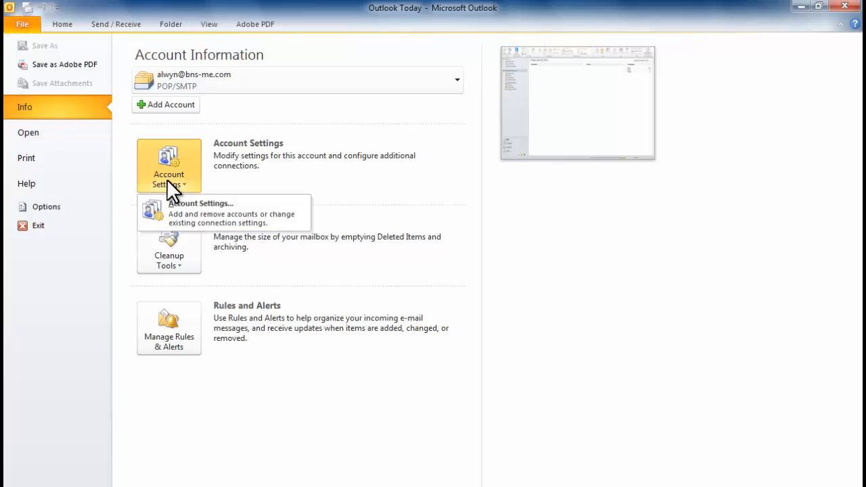
left_click(194, 210)
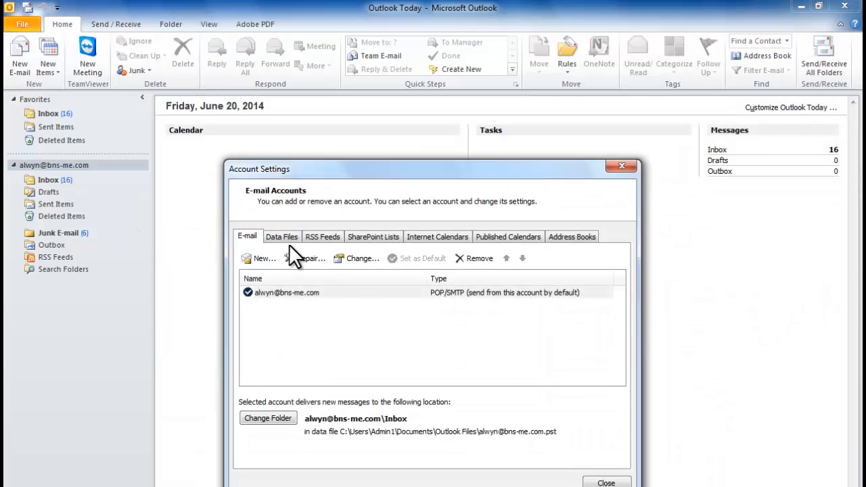
left_click(287, 236)
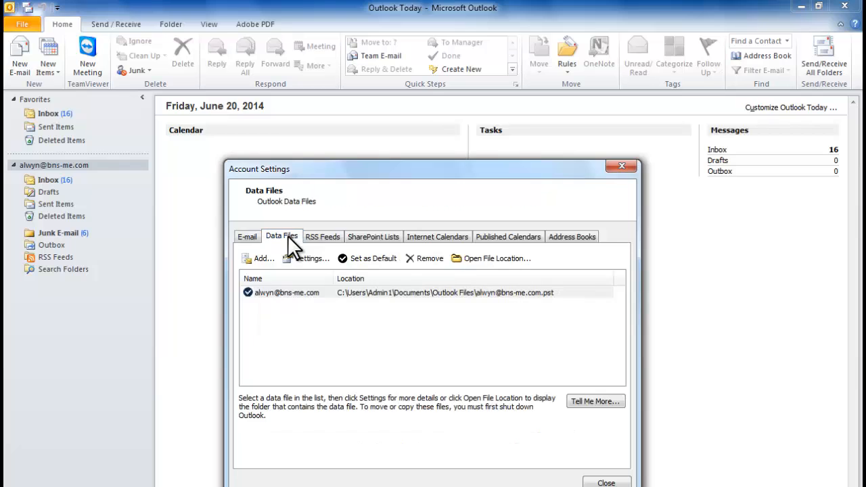
left_click(315, 293)
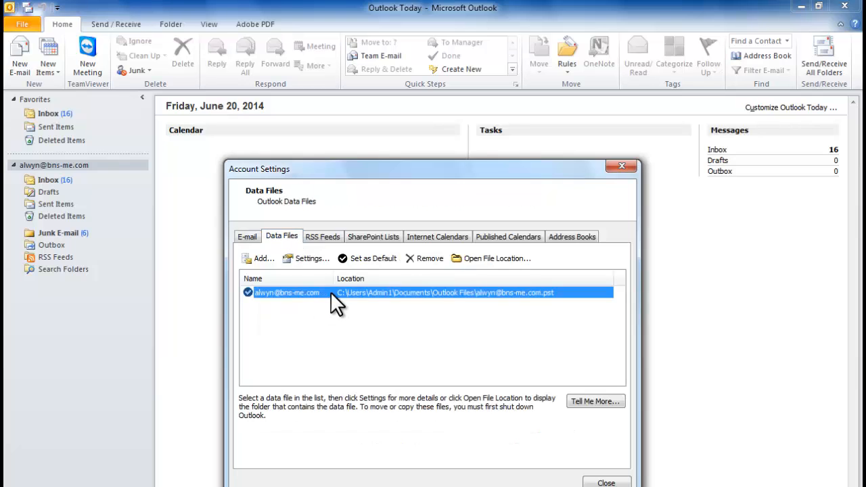
left_click(484, 257)
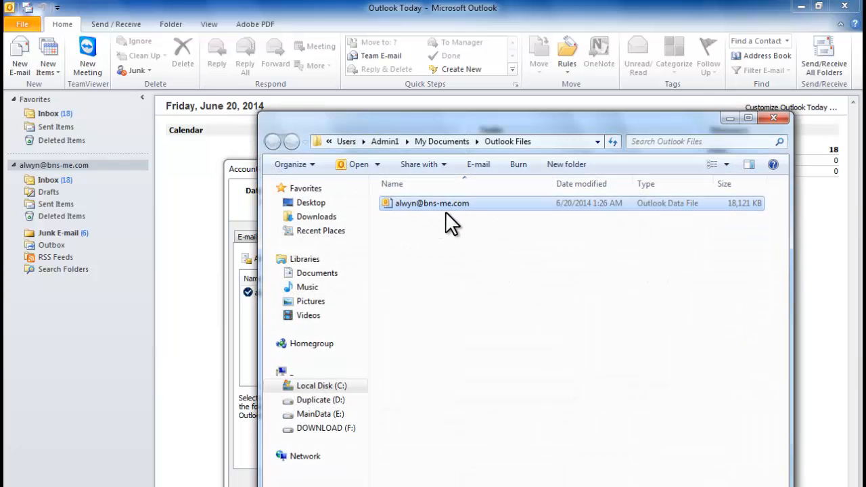
left_click(775, 119)
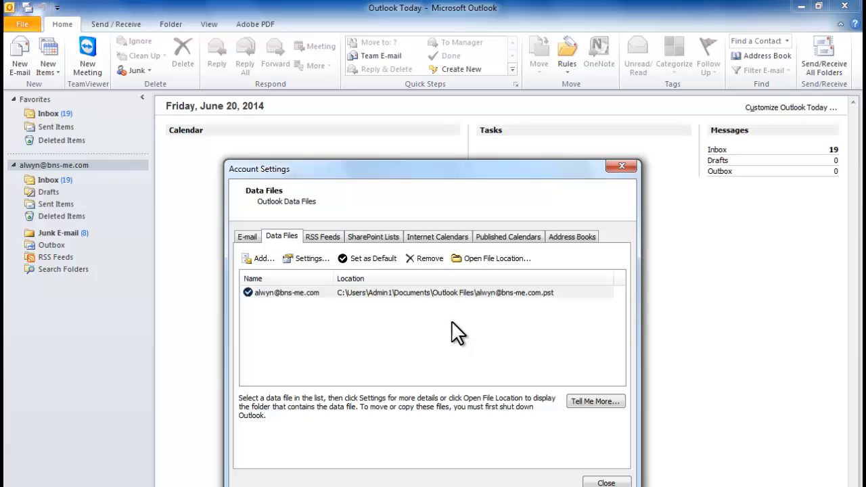
left_click(379, 292)
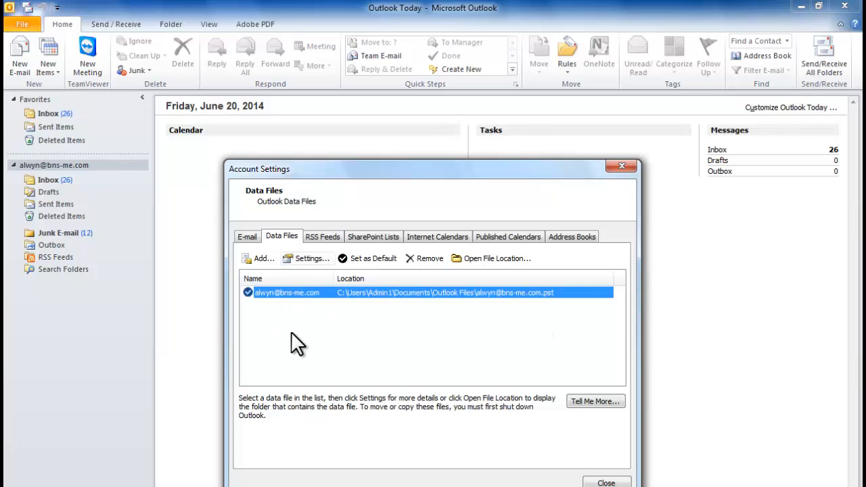
Step: Add Outlook.pst from MainData (E:)\OUTLOOK 2013 as a second data file, then close Account Settings
left_click(258, 259)
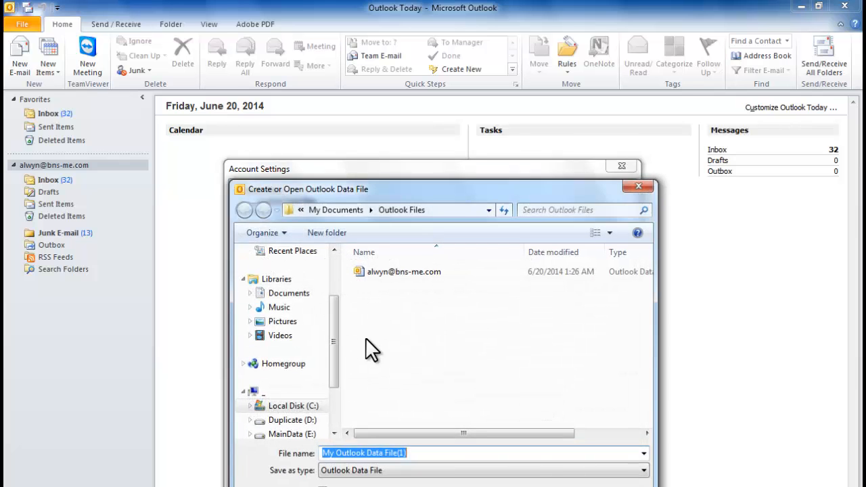
left_click_drag(332, 355, 334, 401)
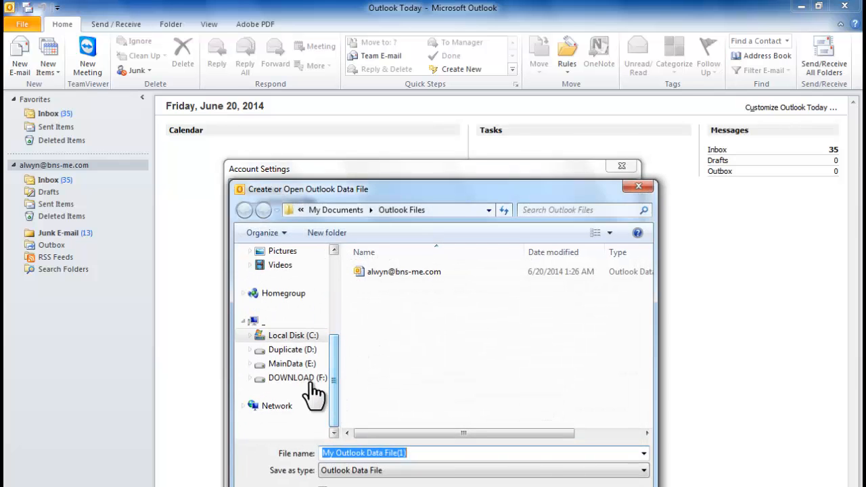
left_click(292, 364)
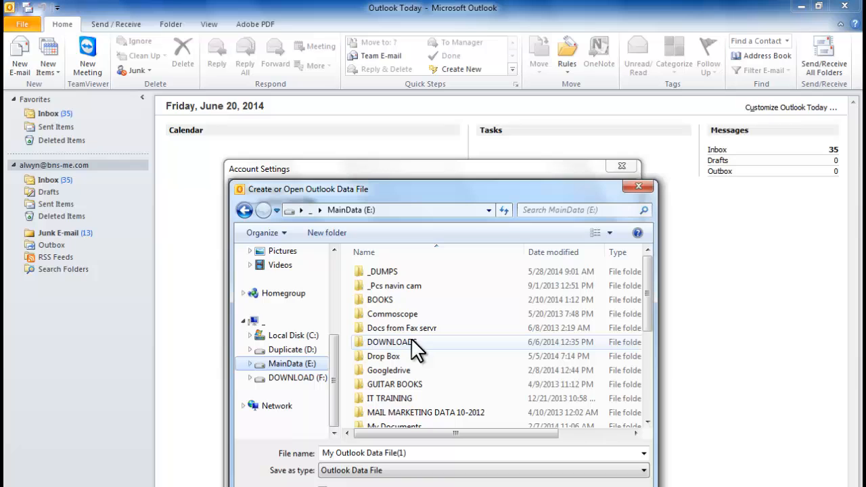
left_click(402, 399)
scroll(419, 405, "down", 2)
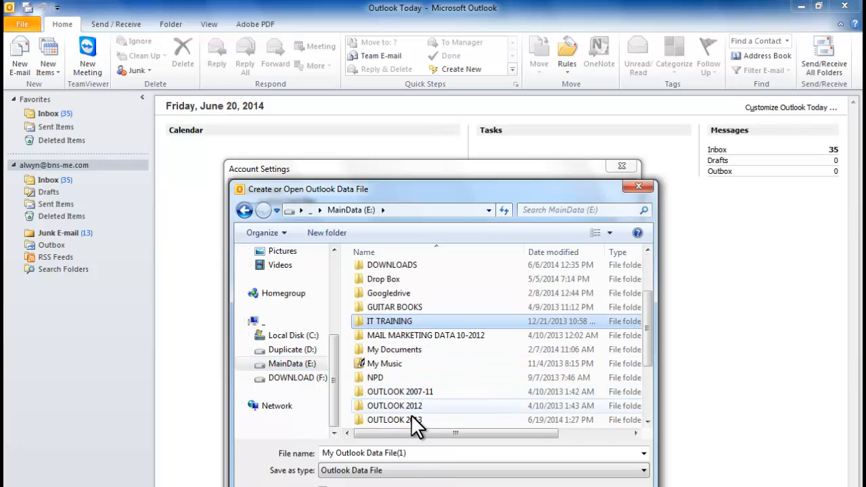
double_click(405, 417)
left_click(381, 299)
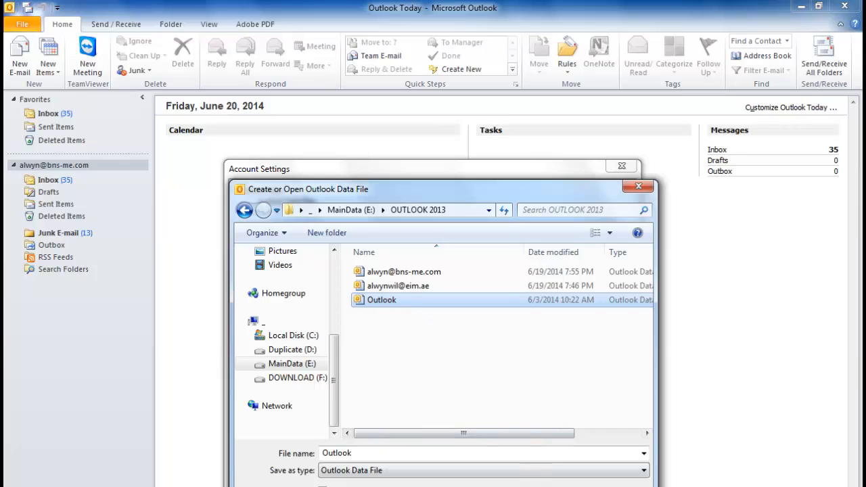
key("Return")
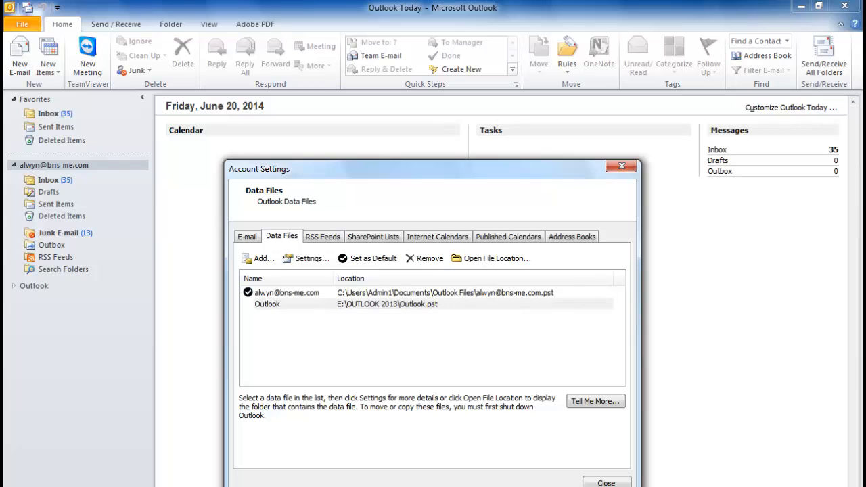
left_click(293, 300)
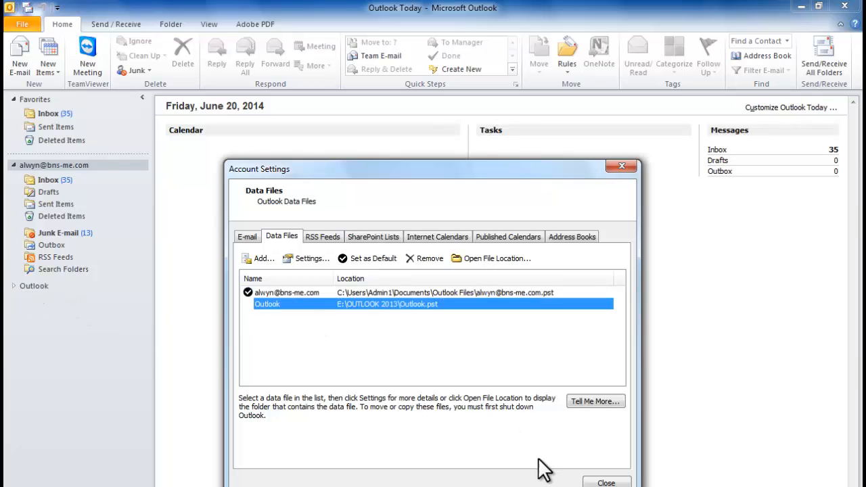
left_click(605, 482)
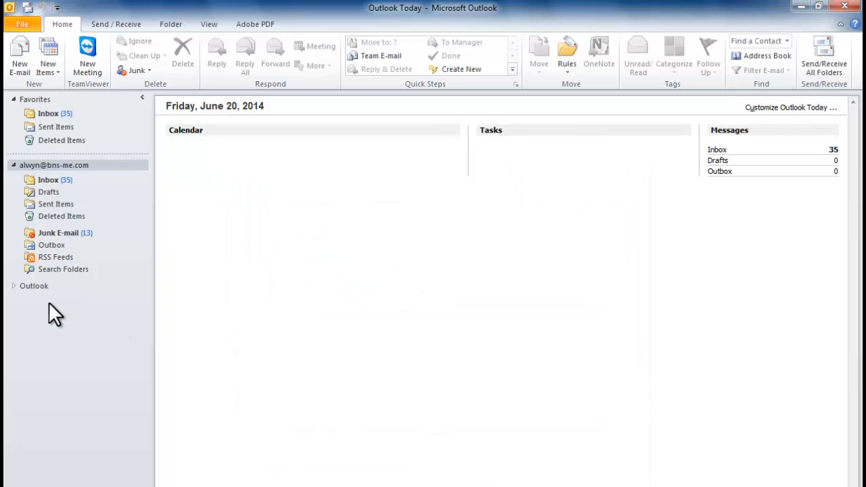
Step: Remove the added Outlook.pst from the Data Files list, confirming with Yes, and close Account Settings
left_click(15, 286)
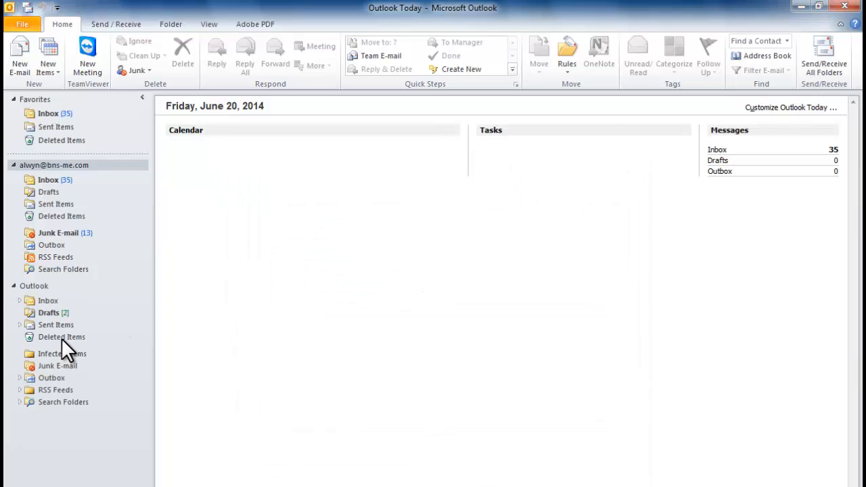
left_click(22, 21)
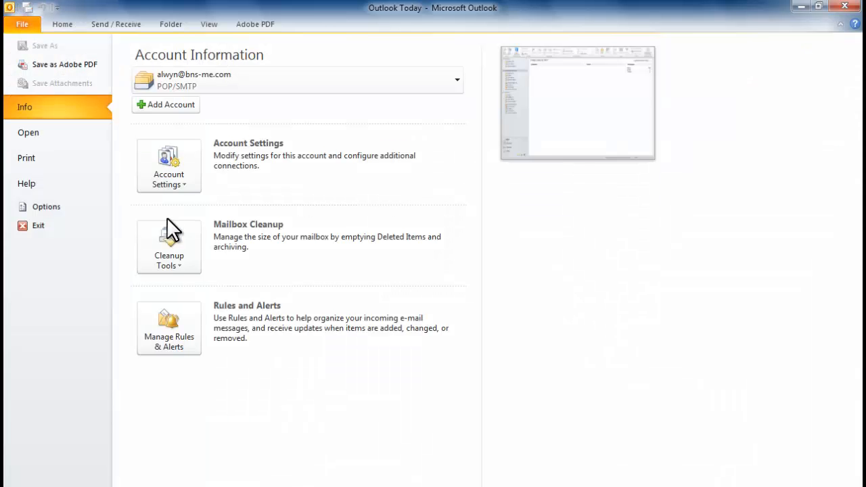
left_click(175, 172)
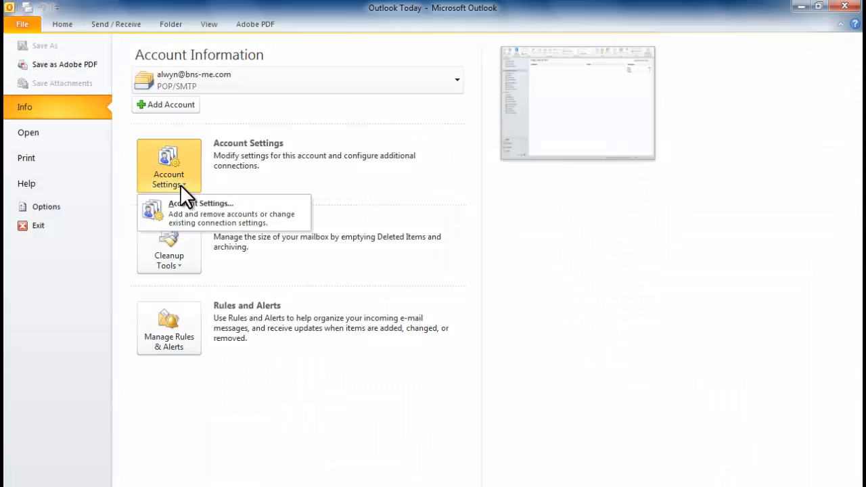
left_click(200, 219)
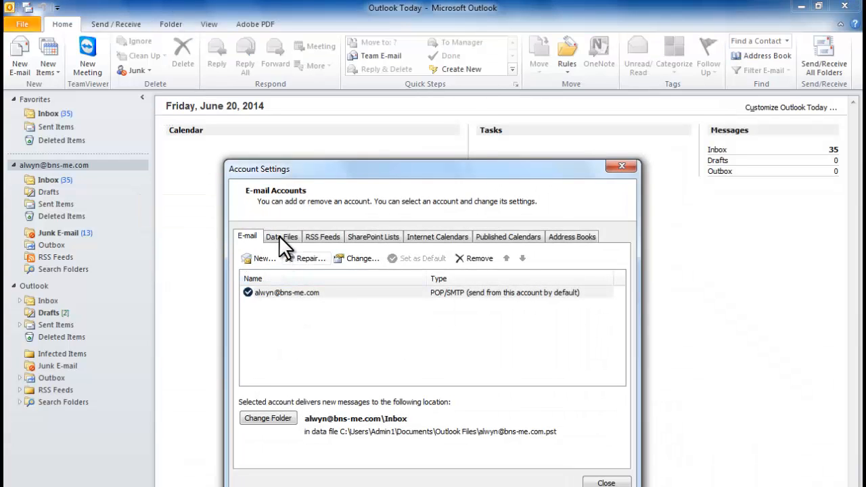
left_click(282, 237)
left_click(287, 304)
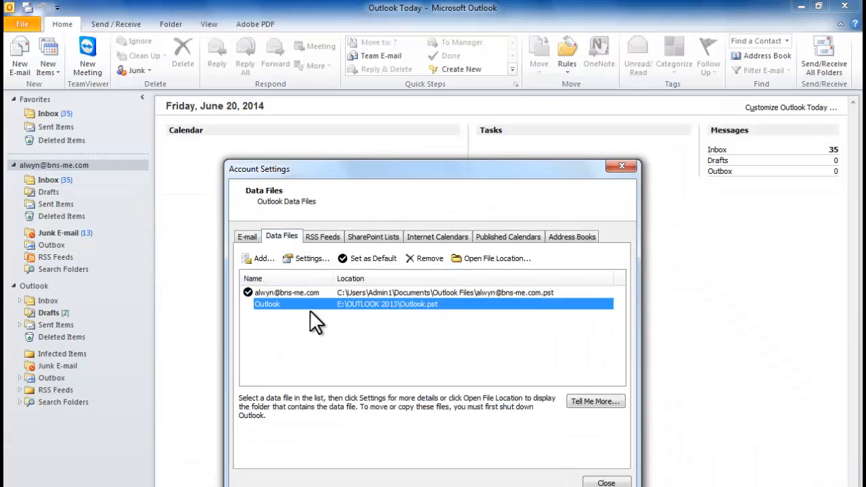
left_click(433, 258)
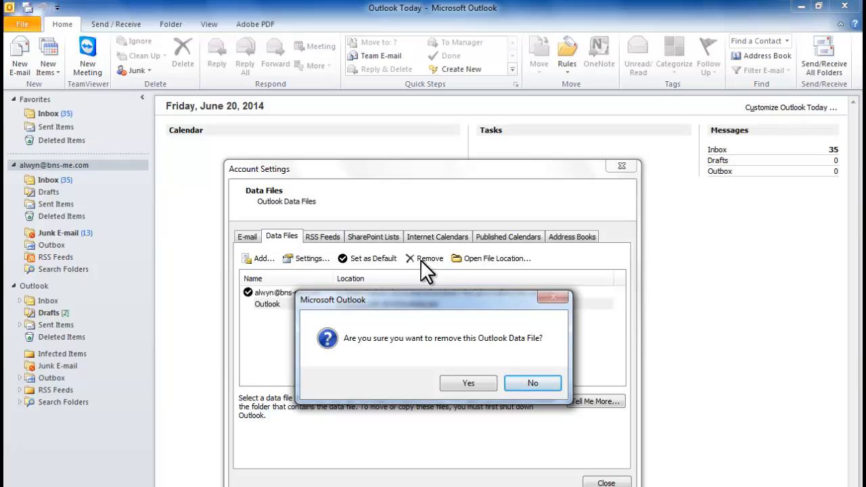
left_click(473, 381)
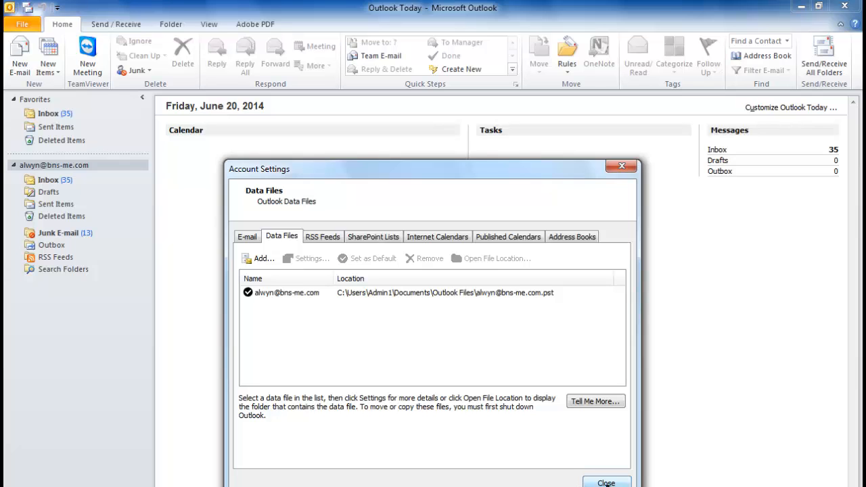
left_click(606, 482)
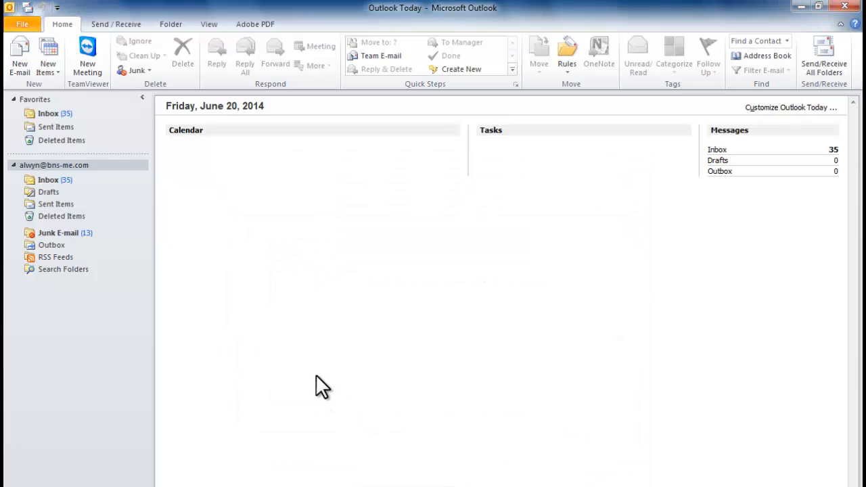
Step: View the account's Inbox, then return to the File tab's Account Information page
left_click(47, 180)
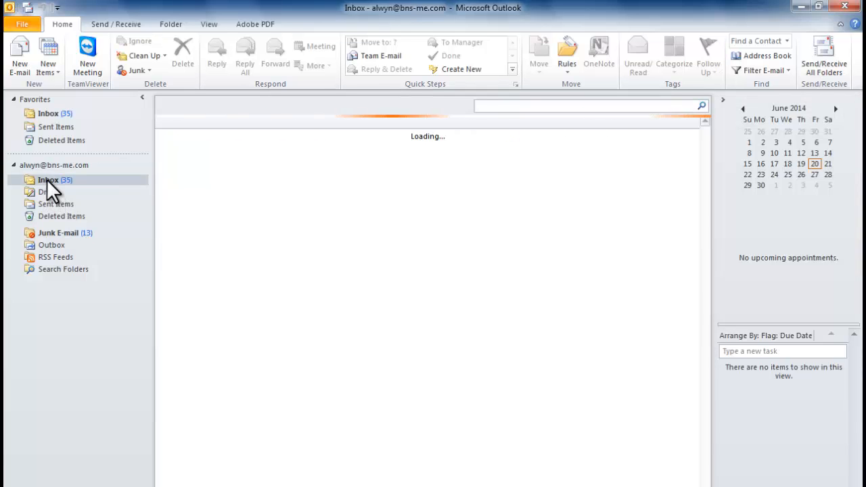
left_click(20, 66)
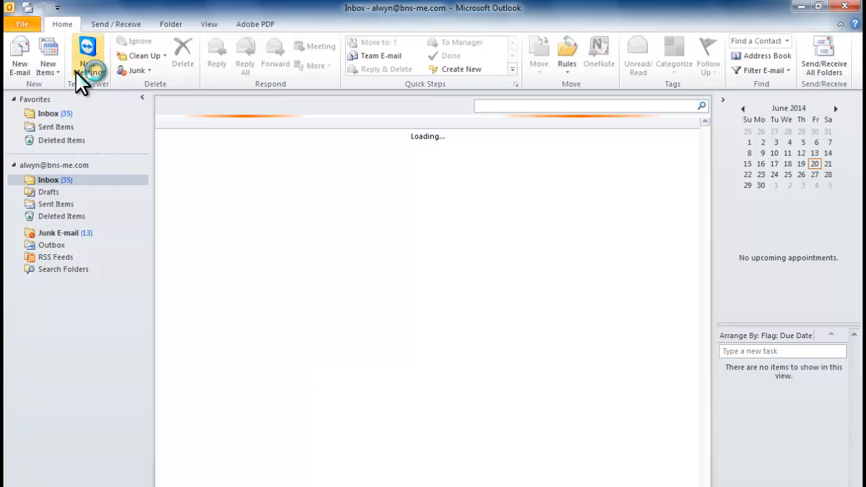
left_click(23, 25)
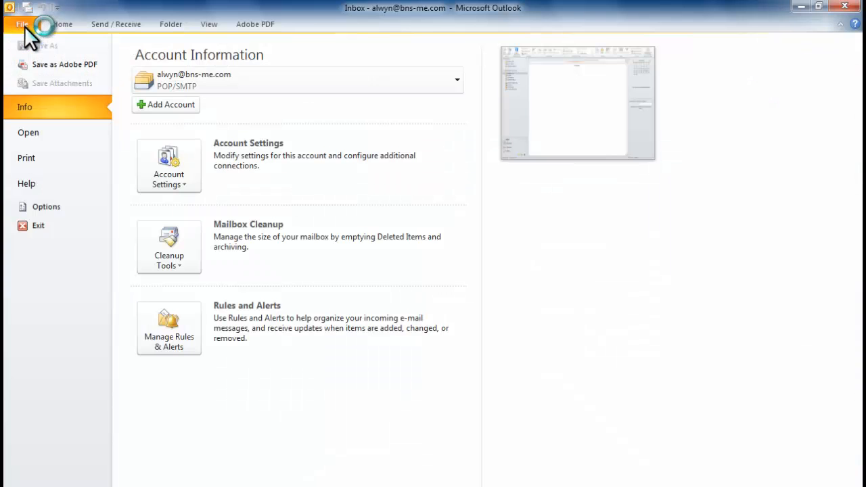
Step: Open Outlook Options and go to the Mail category
left_click(65, 206)
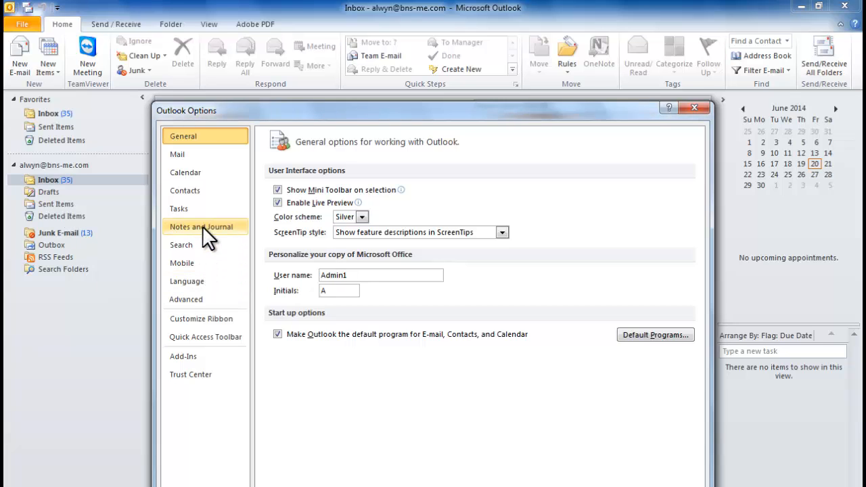
left_click(190, 158)
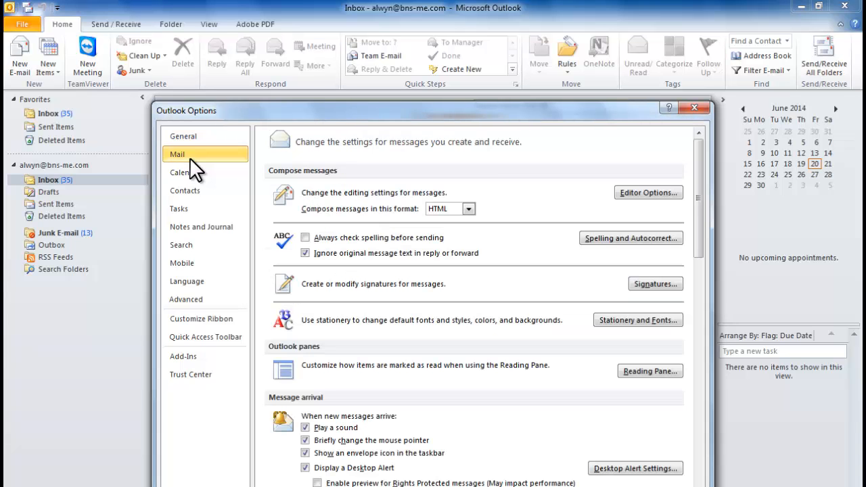
Step: In Signatures and Stationery, create a new signature named 'new test'
left_click(657, 284)
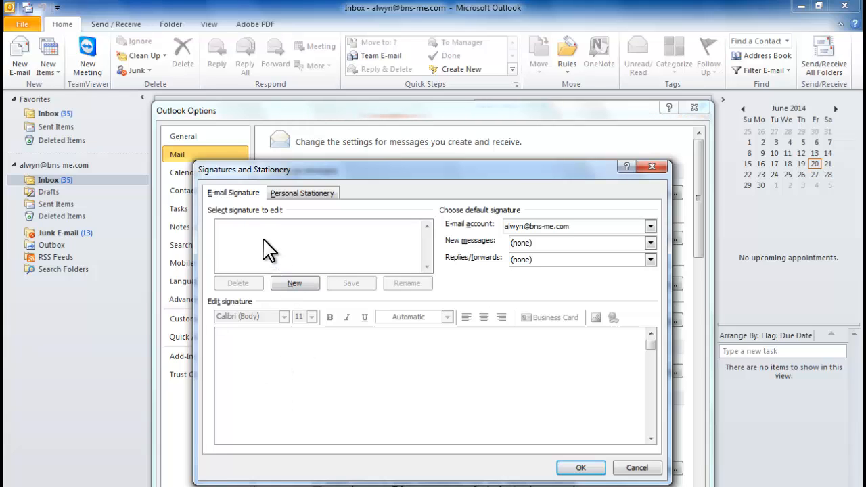
left_click(283, 287)
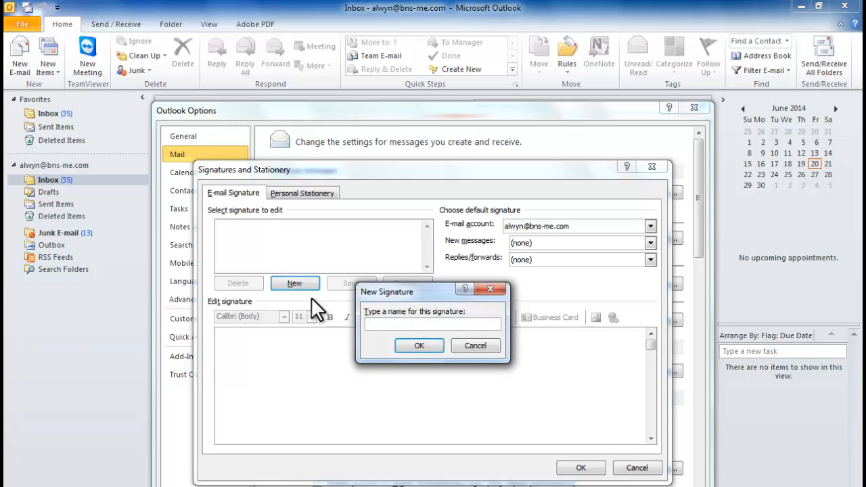
type("new t")
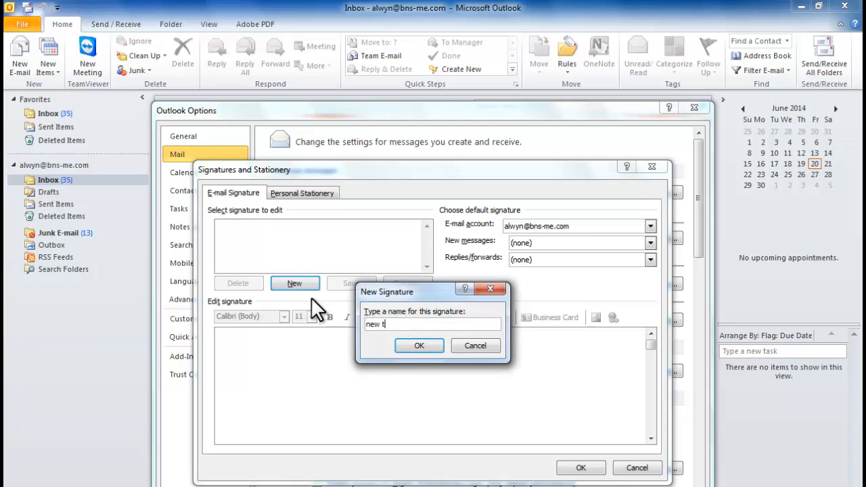
type("est")
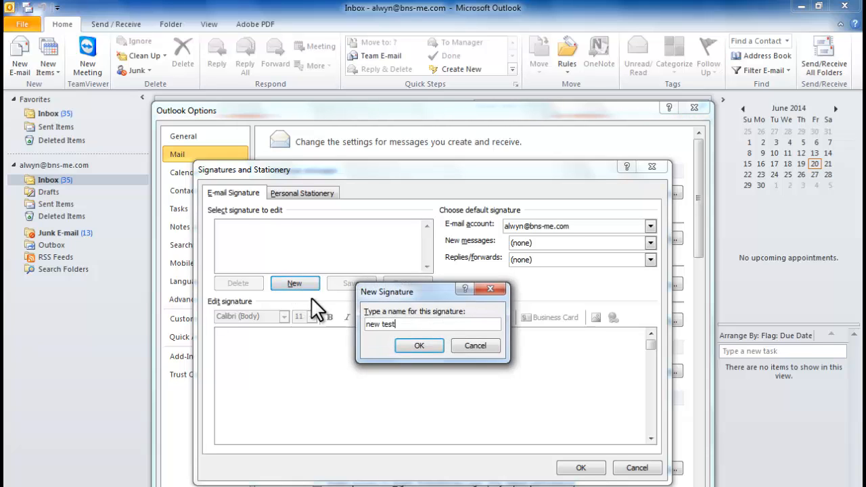
left_click(406, 343)
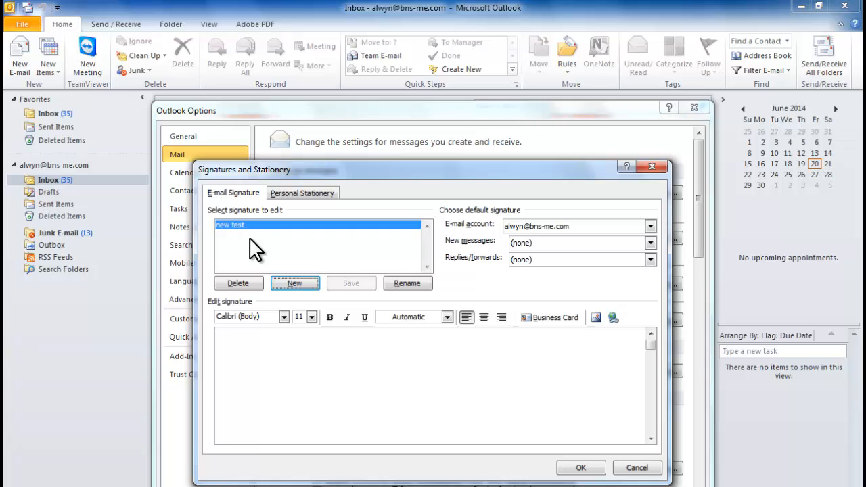
Step: Enter the signature lines 'With regards', a name, 'email' and 'Mobtel', then save it
left_click(255, 354)
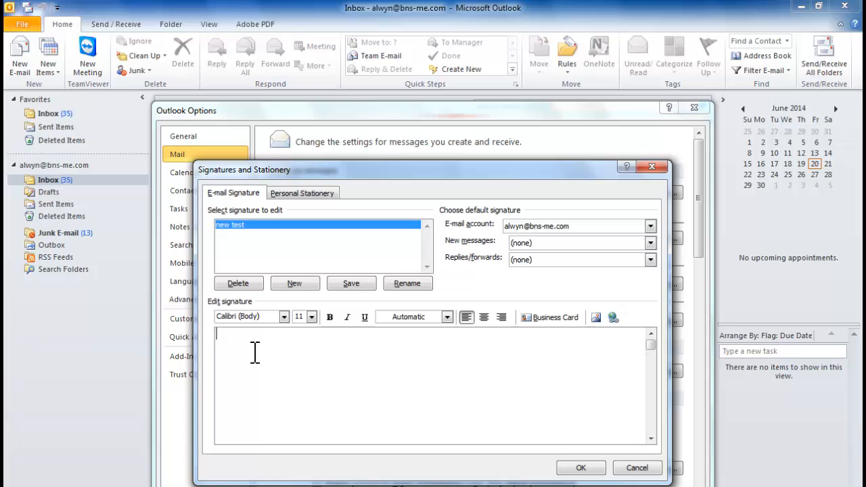
key("Return")
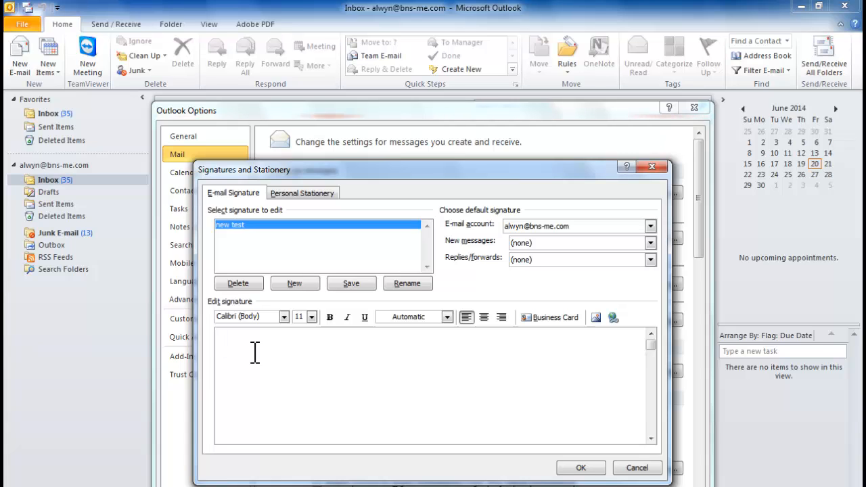
type("With")
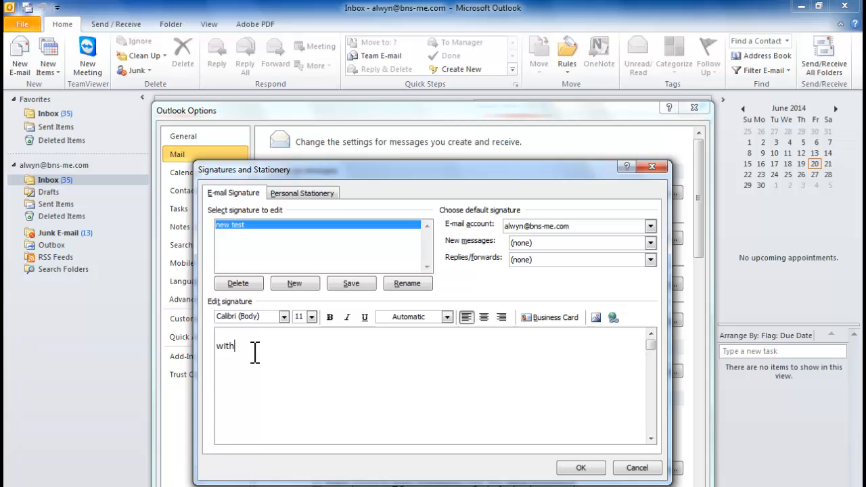
type(" regar")
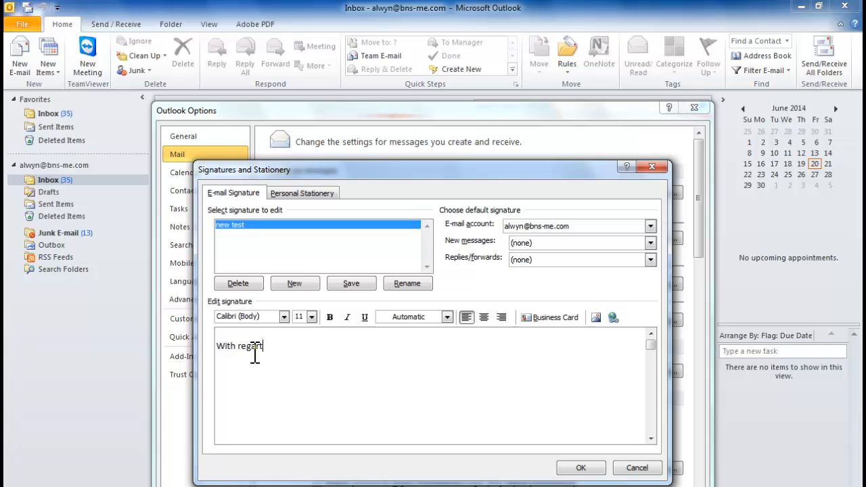
type("ds")
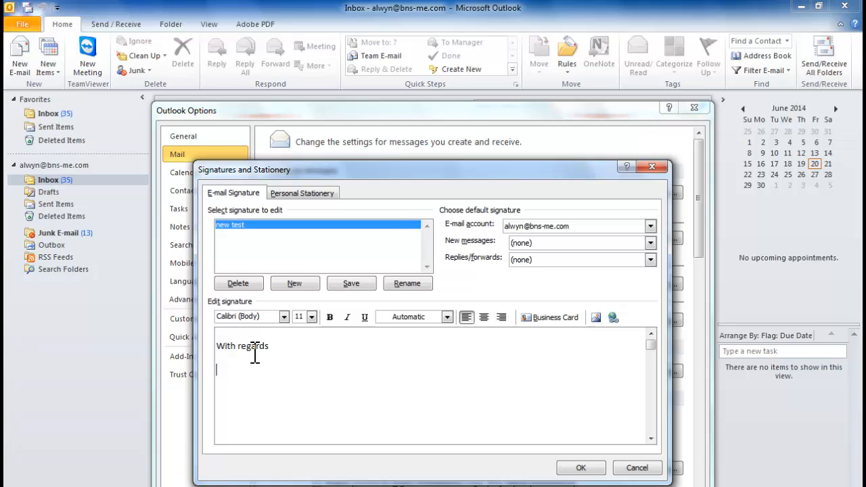
key("Return")
type("Xxxxx")
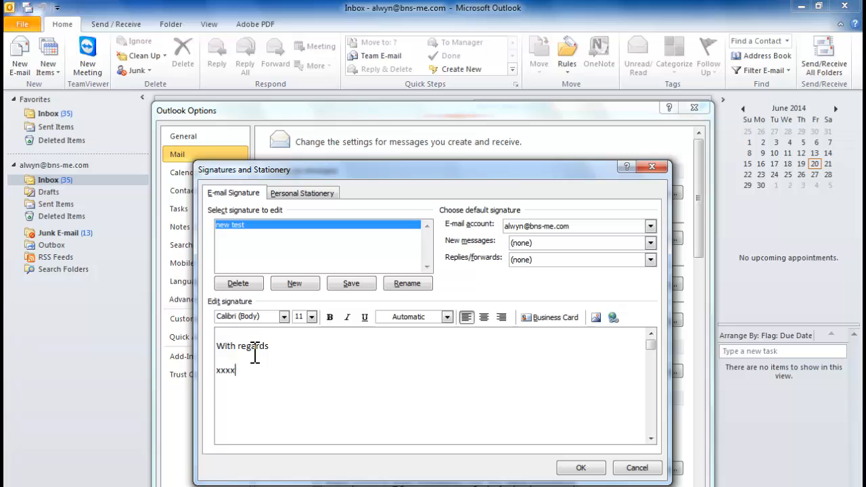
key("Return")
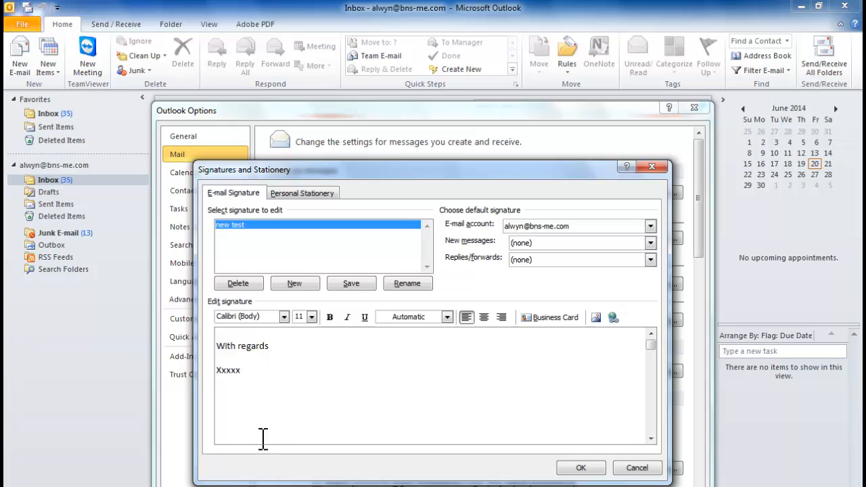
type("email")
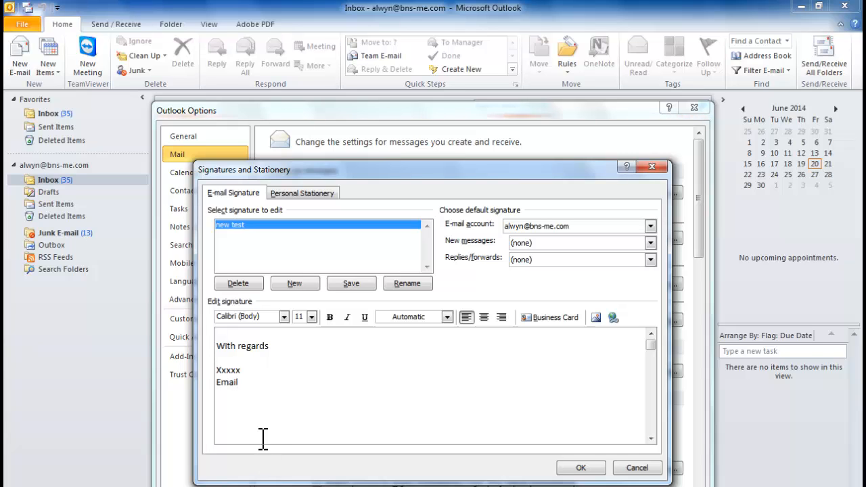
key("Return")
type("Mob")
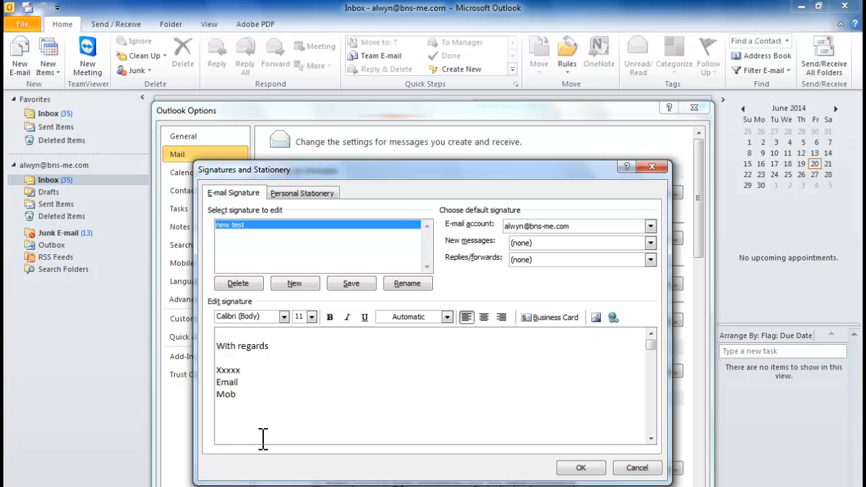
type("tel")
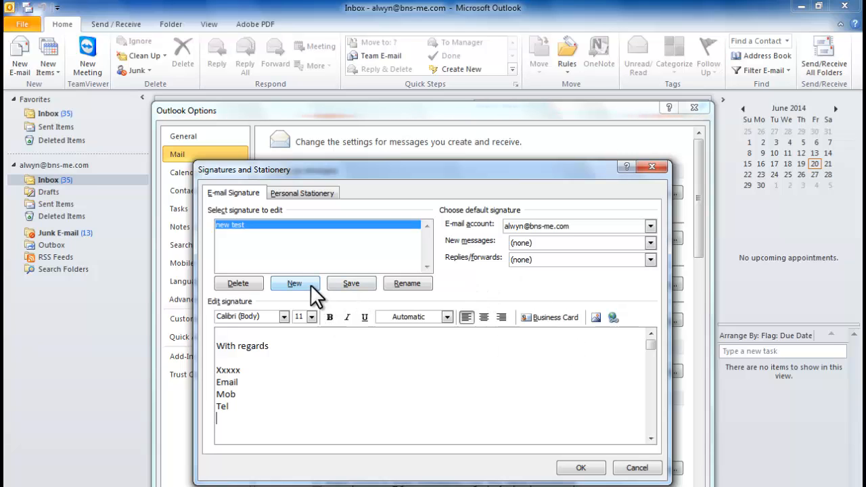
left_click(345, 284)
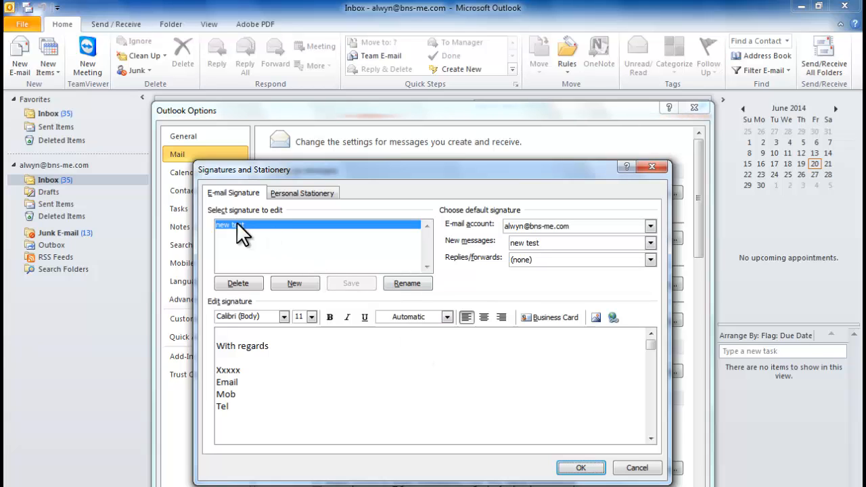
Step: Select 'new test' in both the New messages and Replies/forwards default signature lists
left_click(600, 243)
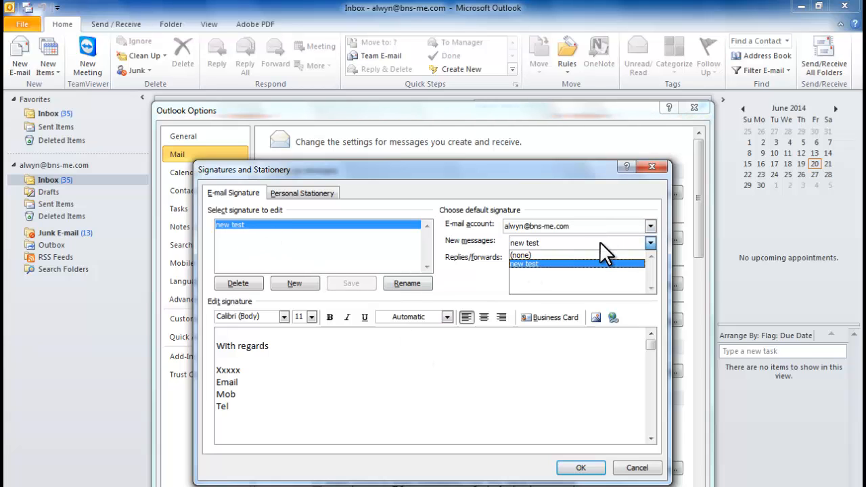
left_click(604, 228)
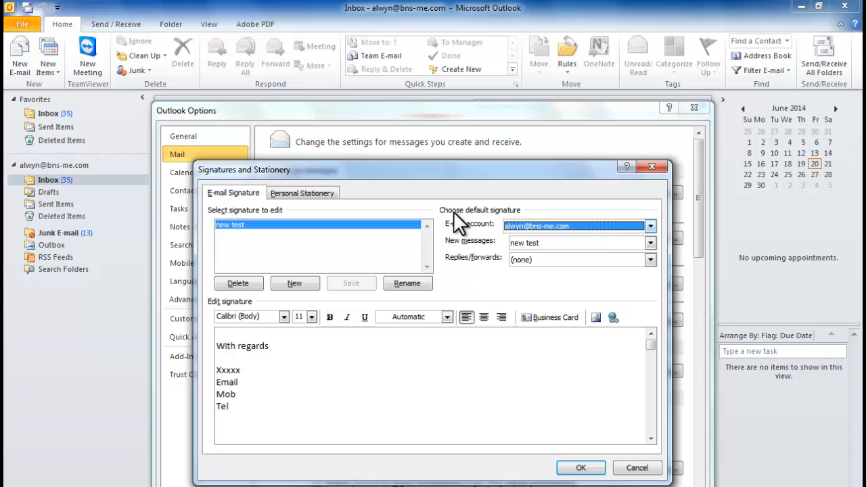
left_click(559, 227)
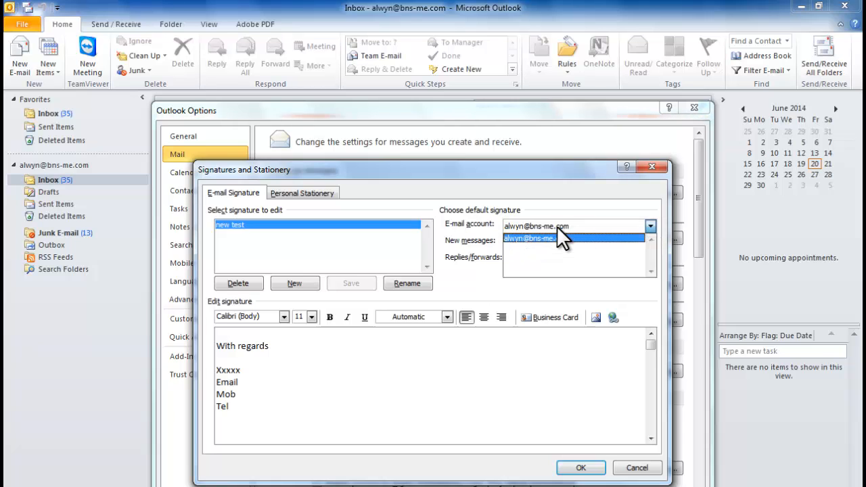
left_click(559, 238)
left_click(559, 228)
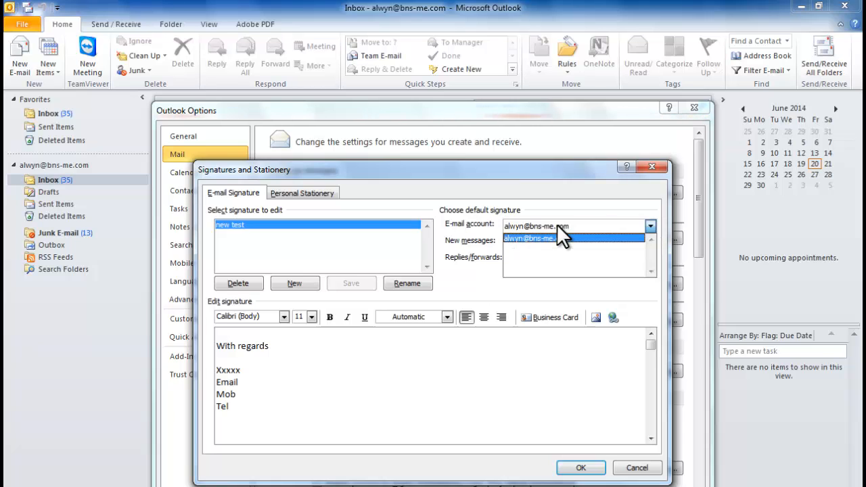
left_click(557, 238)
left_click(557, 242)
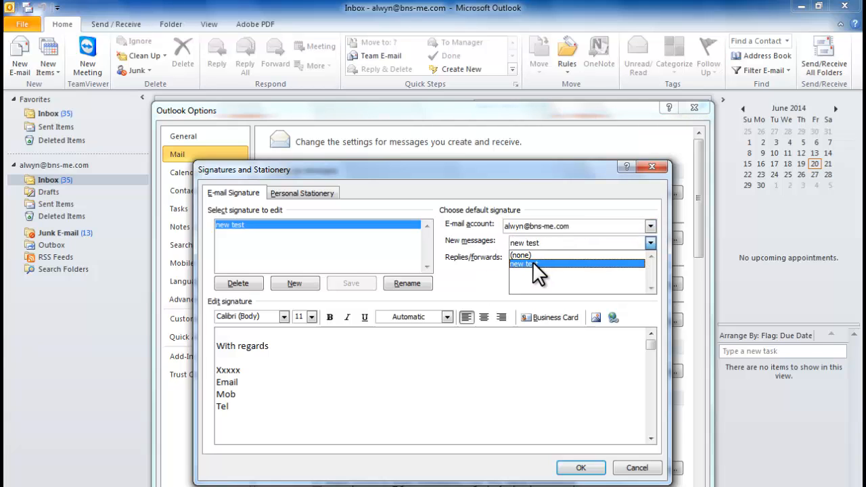
left_click(533, 264)
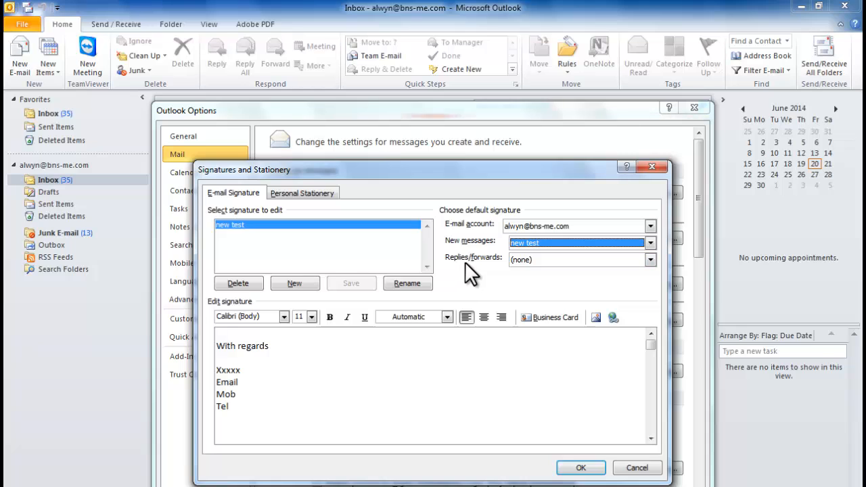
left_click(542, 270)
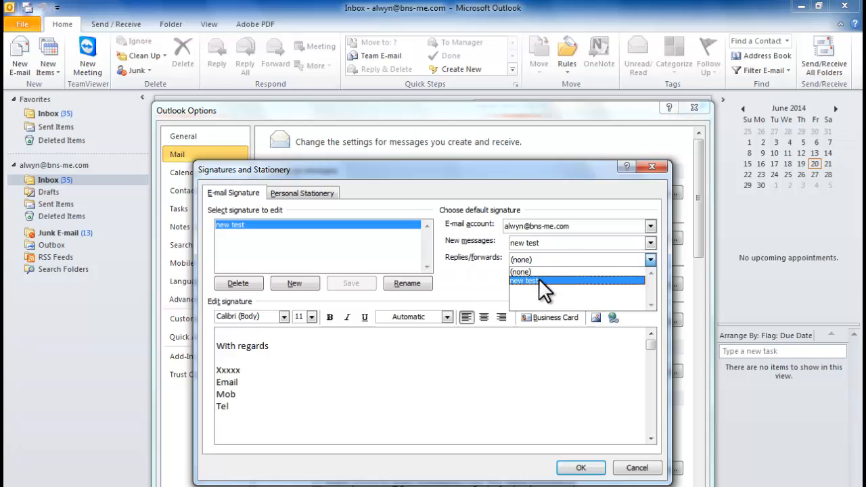
left_click(540, 281)
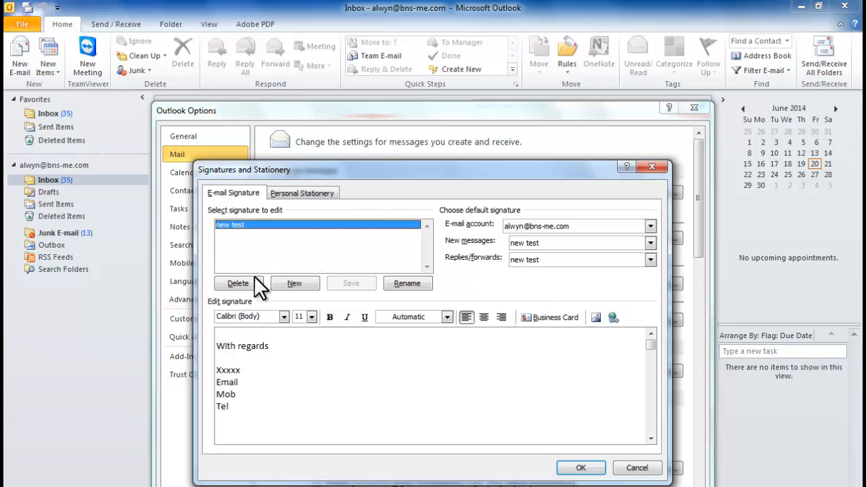
Step: Create another new signature named 'test2'
left_click(308, 287)
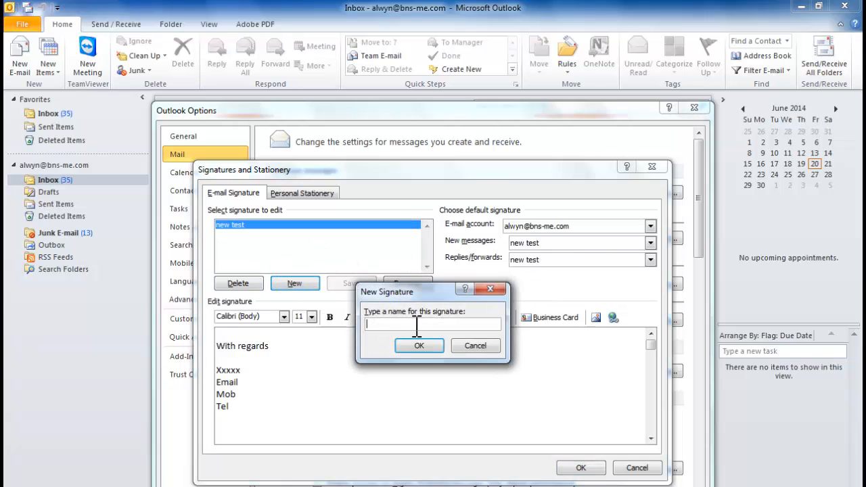
type("test")
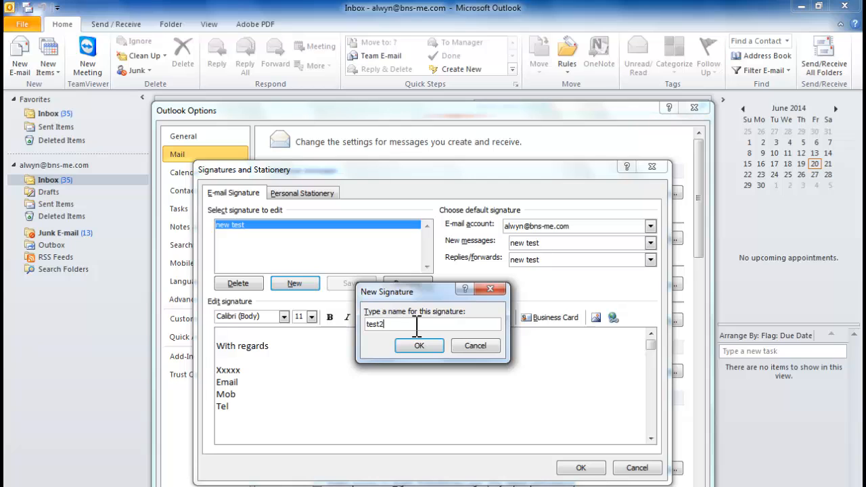
type("2")
left_click(418, 345)
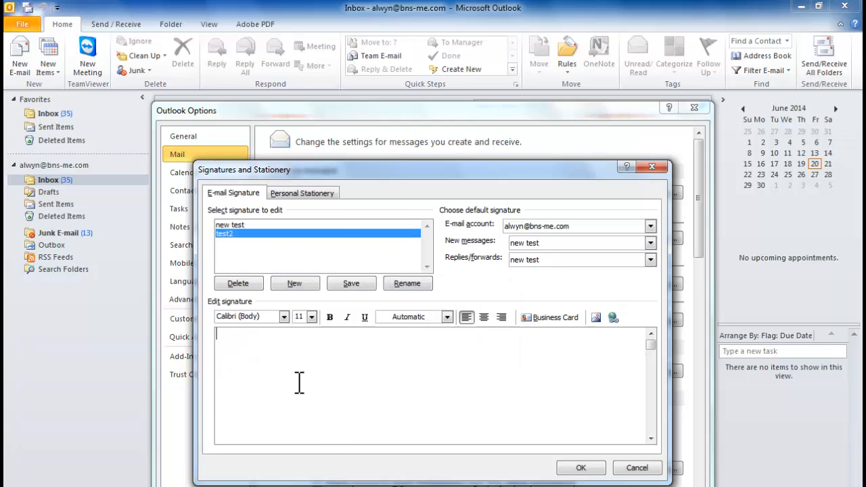
Step: Type 'without' and 'dskjskjlfs' on separate lines as the test2 signature text
type("wit")
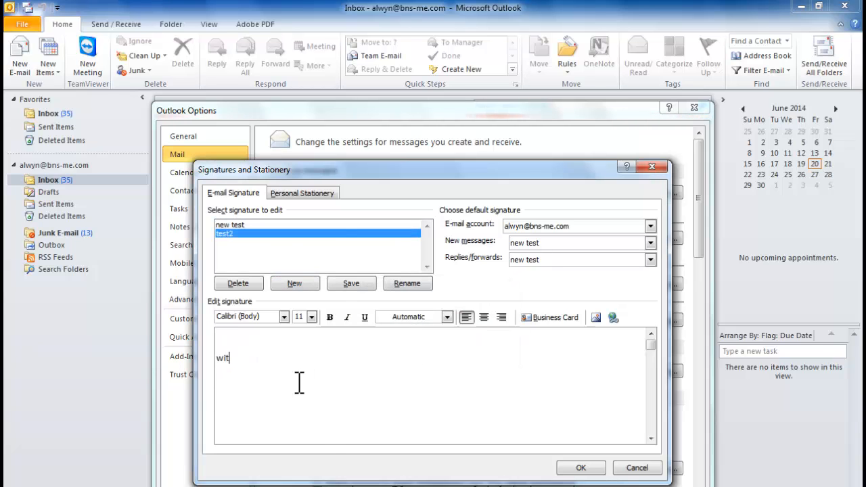
type("hout")
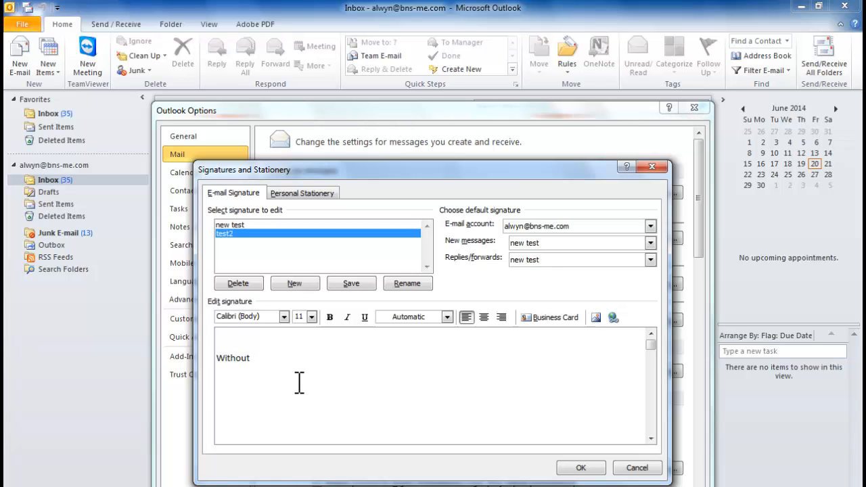
key("Return")
type("dskjskjlfs")
key("Return")
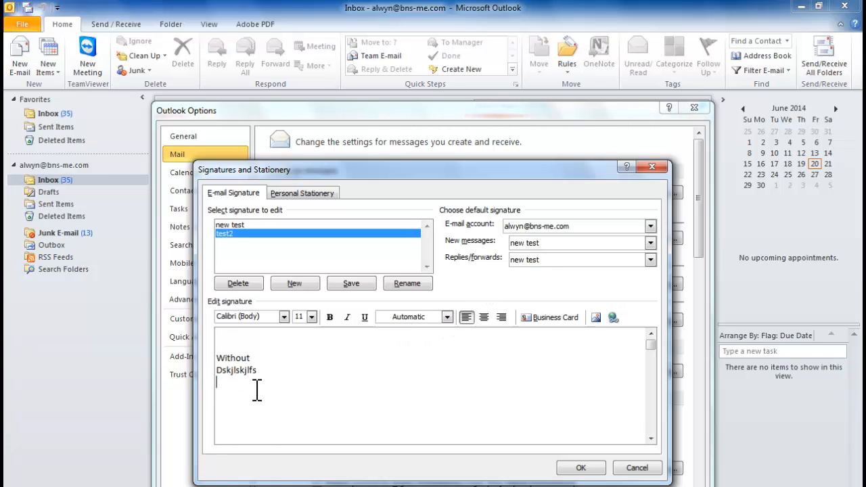
left_click(531, 264)
left_click(349, 345)
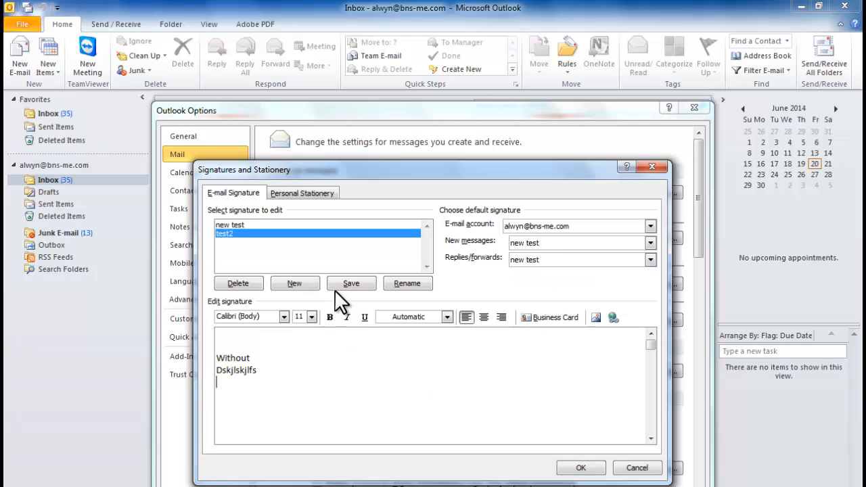
Step: Save test2, choose it for replies/forwards, and close the dialogs with OK
left_click(355, 285)
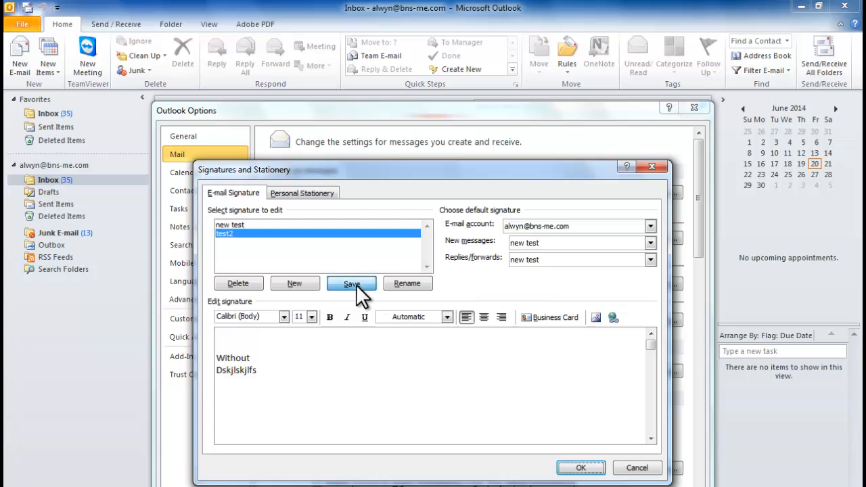
left_click(545, 261)
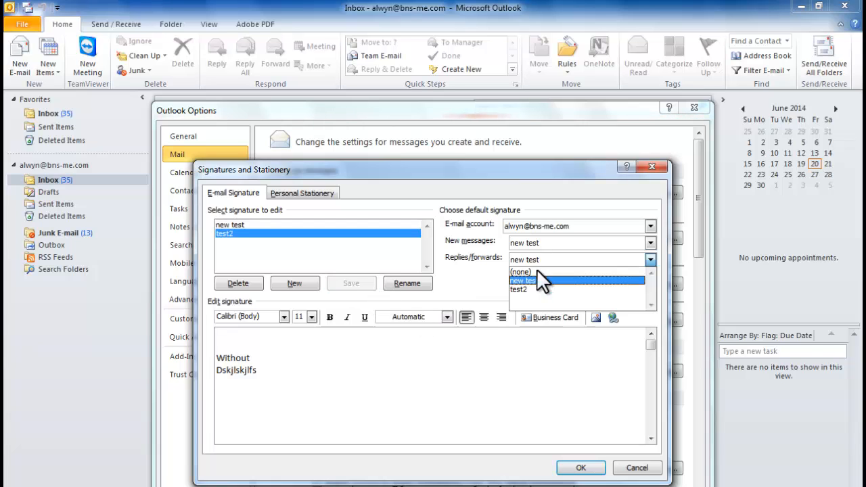
left_click(528, 289)
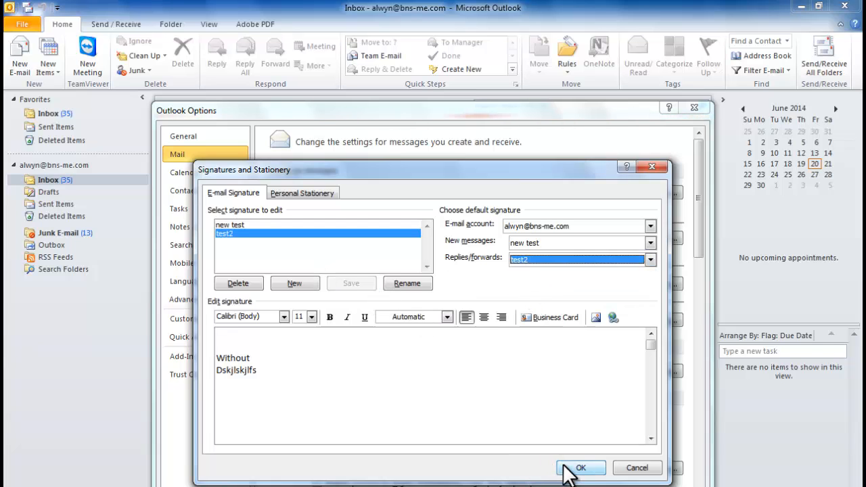
left_click(572, 468)
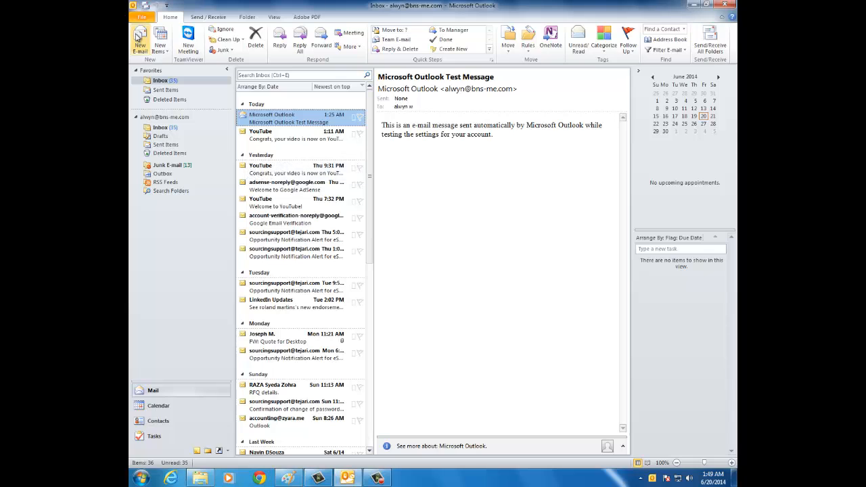
Step: In a new email, insert the 'new test' signature over the body, then switch it to test2
left_click(139, 42)
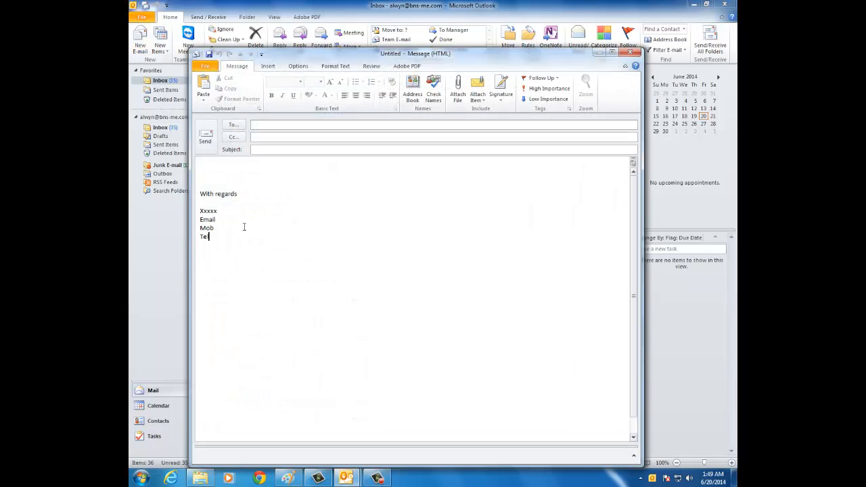
key("ctrl+a")
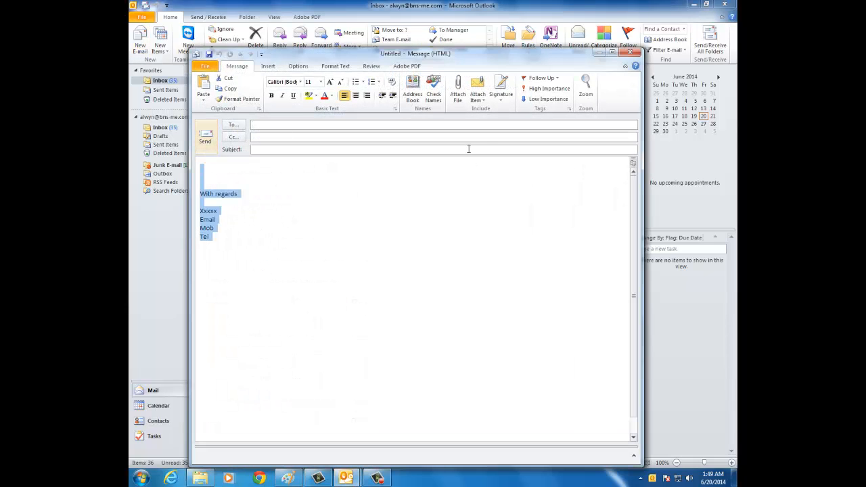
left_click(501, 95)
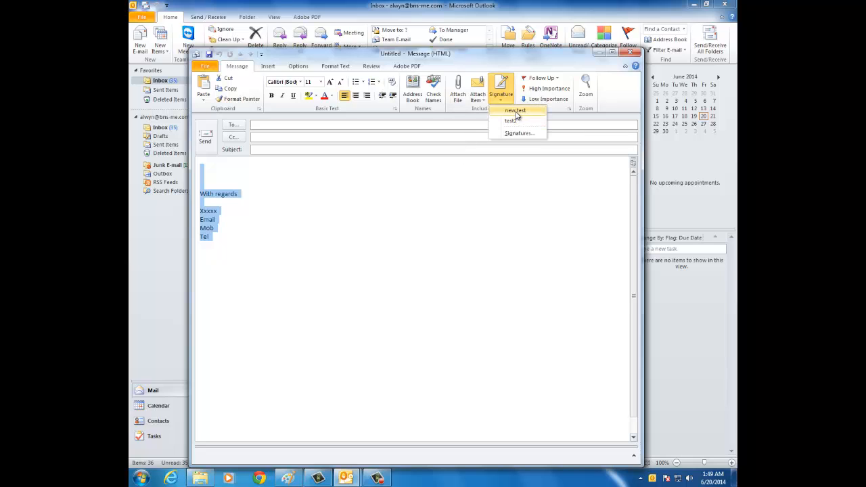
left_click(515, 111)
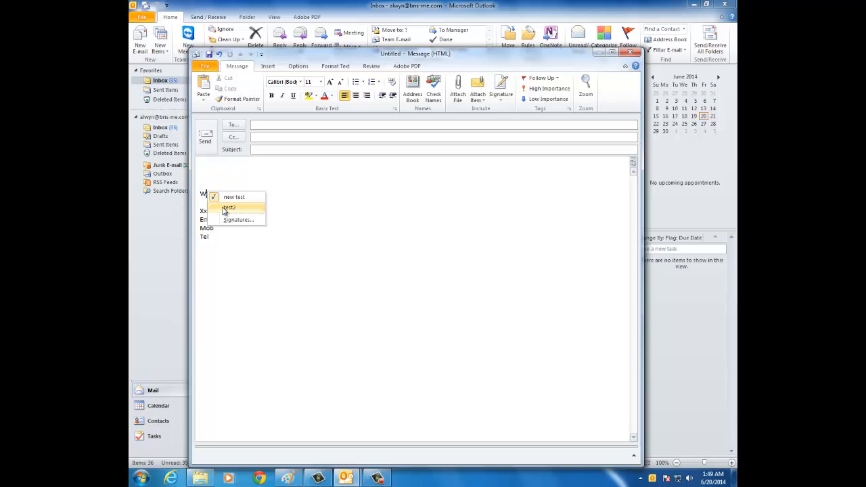
left_click(226, 207)
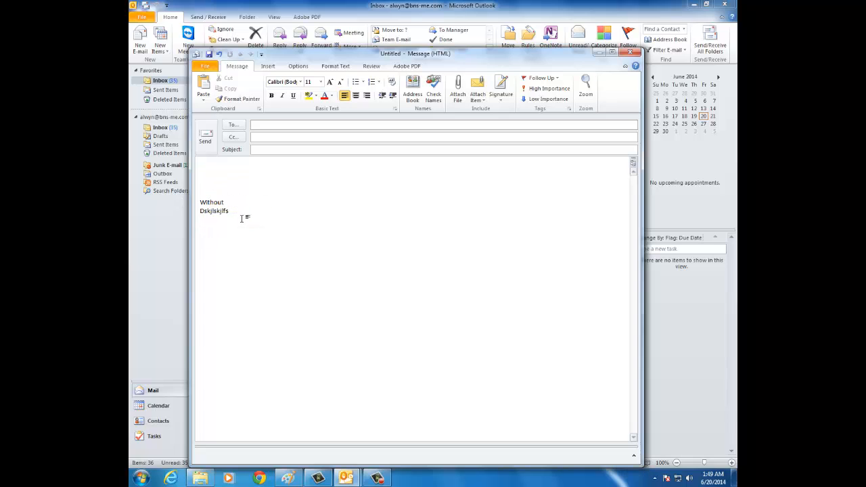